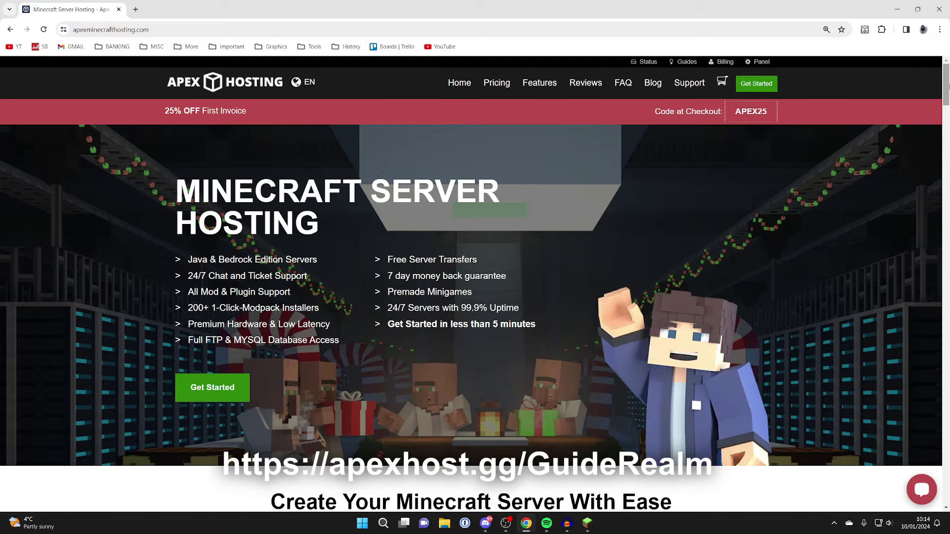
Scroll up and down the Apex Hosting homepage to review its content
{"action": "left_click_drag", "start_coordinate": [947, 83], "coordinate": [942, 122]}
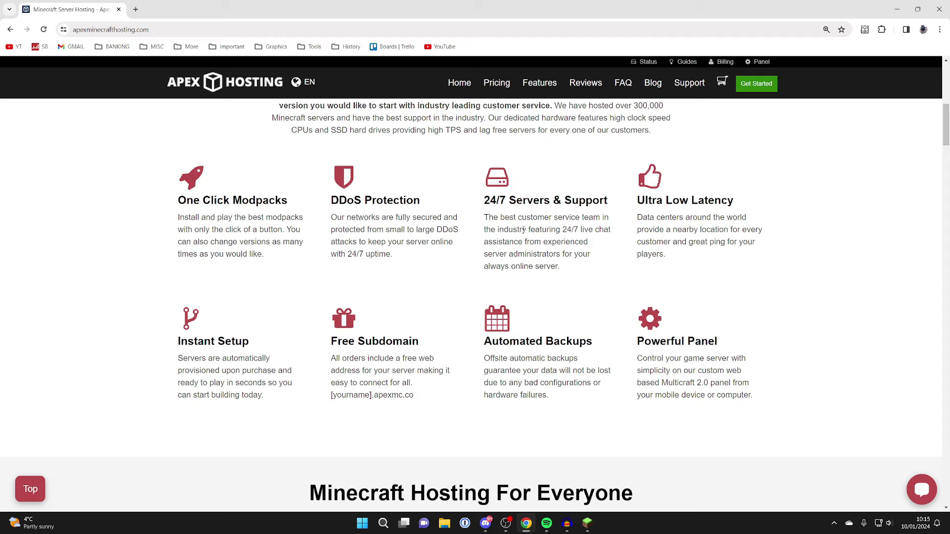
{"action": "scroll", "coordinate": [447, 257], "scroll_direction": "up", "scroll_amount": 1}
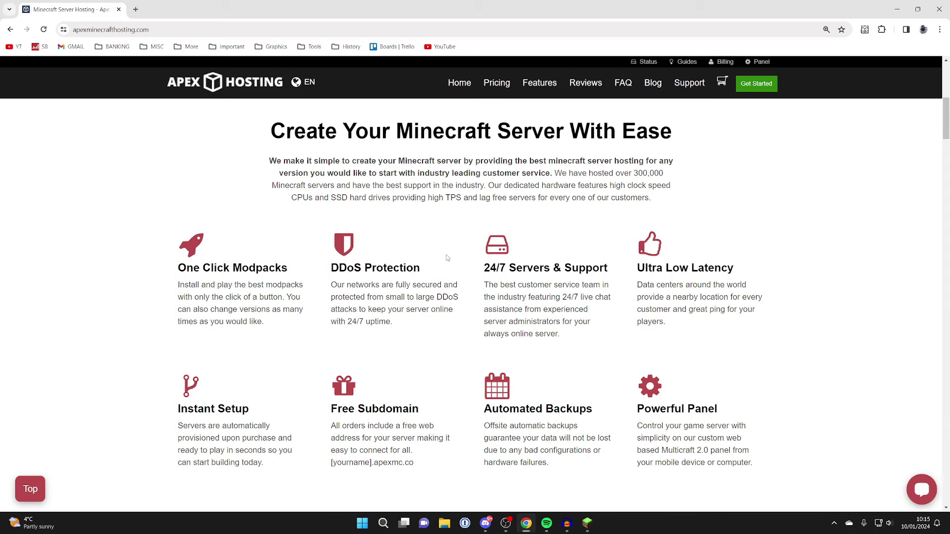
{"action": "scroll", "coordinate": [447, 258], "scroll_direction": "up", "scroll_amount": 6}
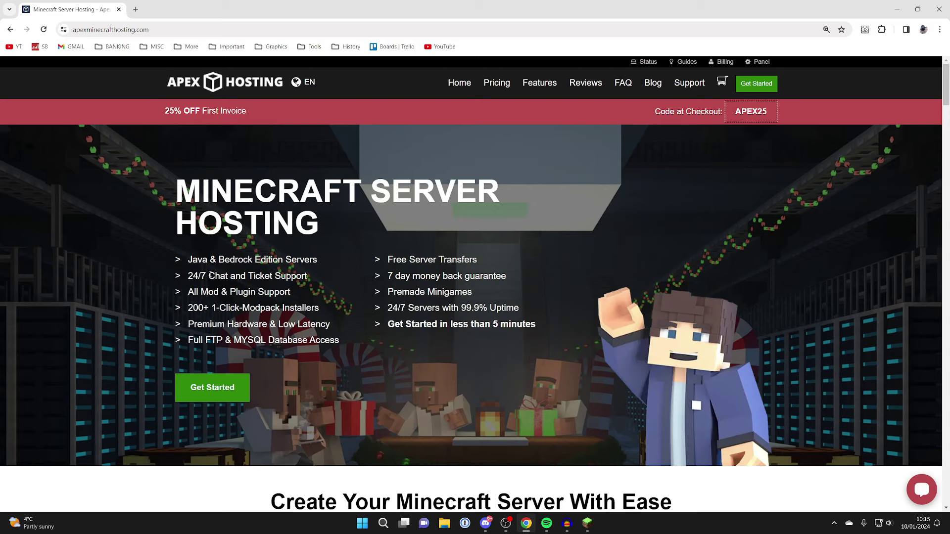
{"action": "scroll", "coordinate": [207, 307], "scroll_direction": "down", "scroll_amount": 1}
{"action": "scroll", "coordinate": [201, 351], "scroll_direction": "up", "scroll_amount": 1}
Choose Minecraft on the pricing page and order the 4GB RAM plan
{"action": "left_click", "coordinate": [199, 388]}
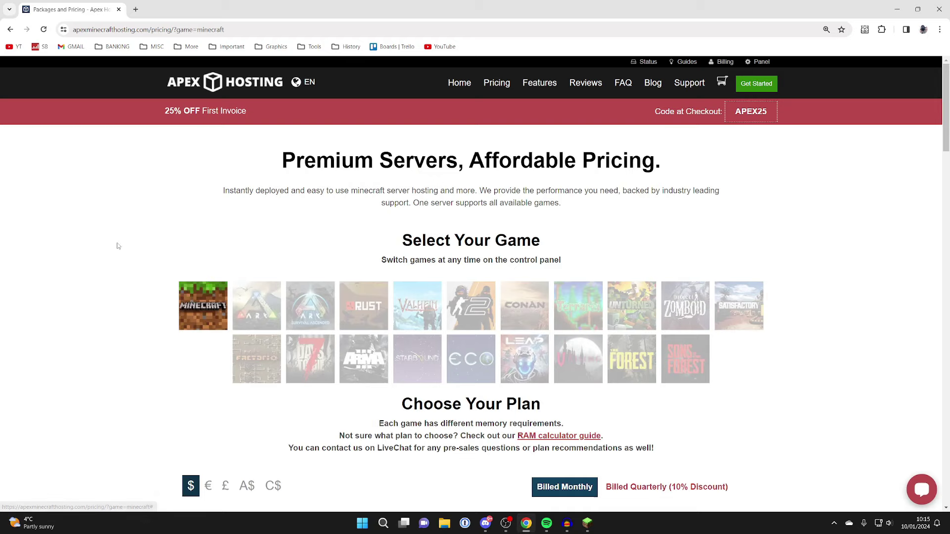
{"action": "left_click", "coordinate": [198, 300]}
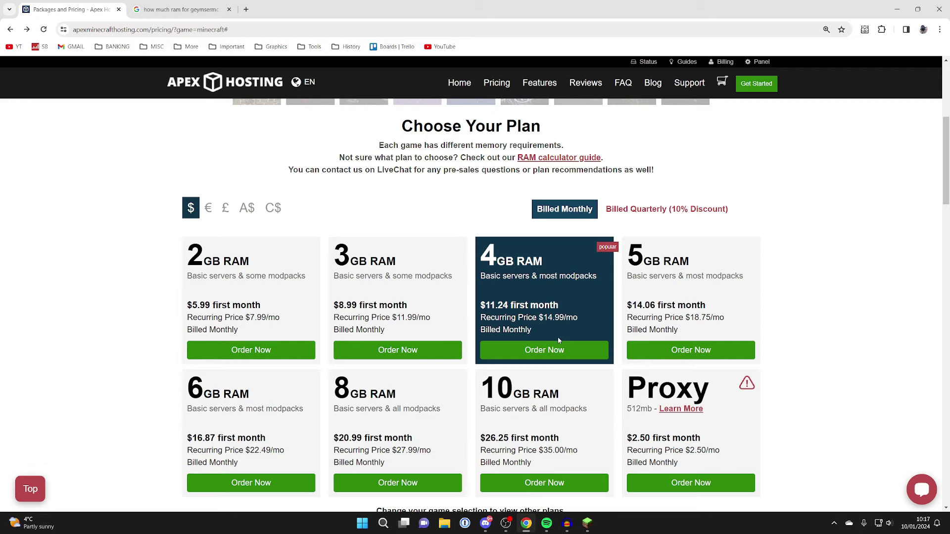
{"action": "left_click", "coordinate": [558, 350]}
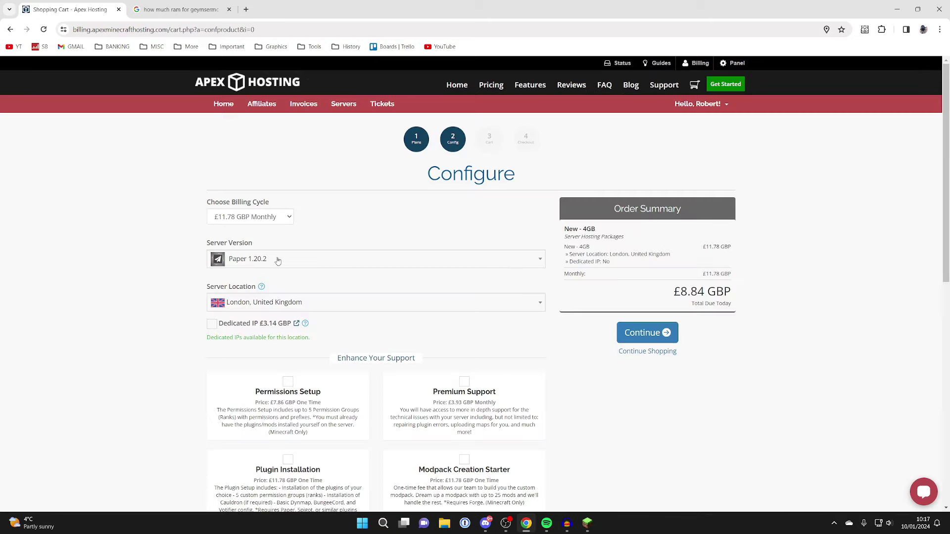
Keep Paper 1.20.2 as the server version and go to the control panel login
{"action": "left_click", "coordinate": [280, 260]}
{"action": "left_click", "coordinate": [276, 318]}
{"action": "scroll", "coordinate": [289, 286], "scroll_direction": "down", "scroll_amount": 10}
{"action": "scroll", "coordinate": [695, 367], "scroll_direction": "up", "scroll_amount": 10}
{"action": "left_click", "coordinate": [737, 64]}
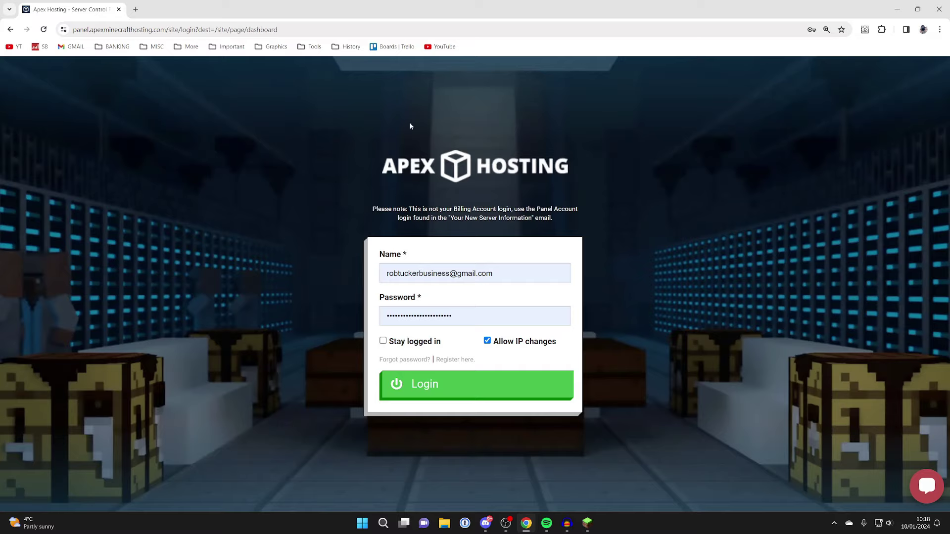
Log in with the saved credentials and scroll through the GuideRealm server page
{"action": "left_click", "coordinate": [446, 394]}
{"action": "scroll", "coordinate": [620, 160], "scroll_direction": "down", "scroll_amount": 5}
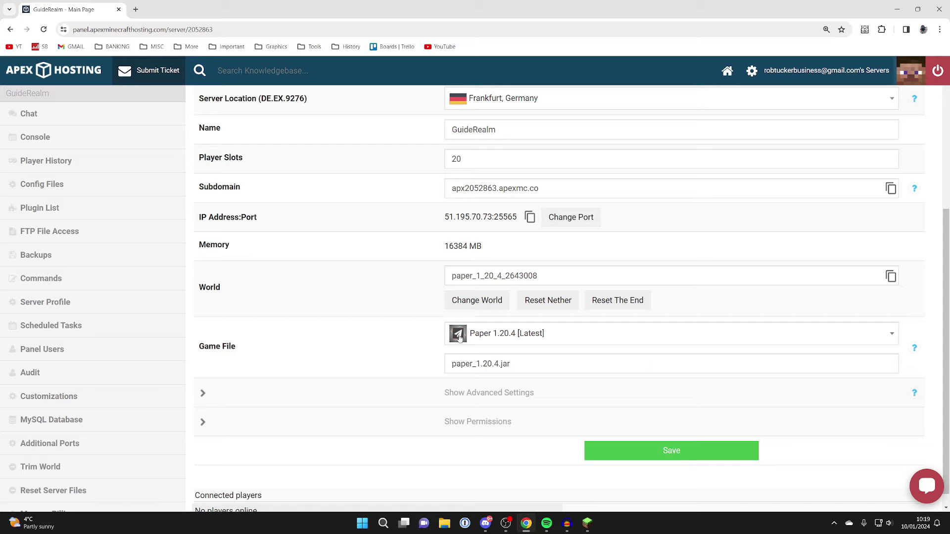
{"action": "scroll", "coordinate": [411, 322], "scroll_direction": "down", "scroll_amount": 1}
{"action": "scroll", "coordinate": [411, 323], "scroll_direction": "up", "scroll_amount": 5}
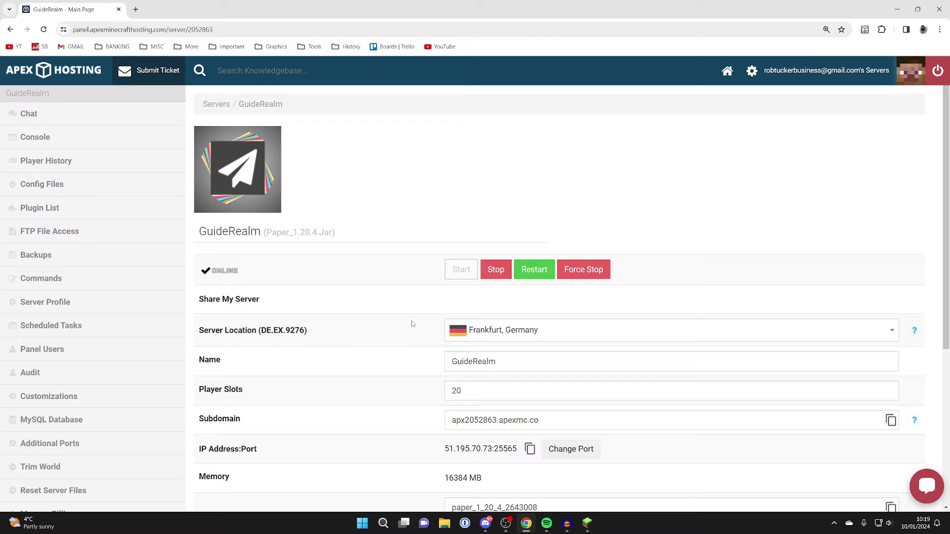
Queue the Bukkit (Spigot/Paper/Purpur) Geyser installer, restart the server, and view the console
{"action": "left_click", "coordinate": [61, 398]}
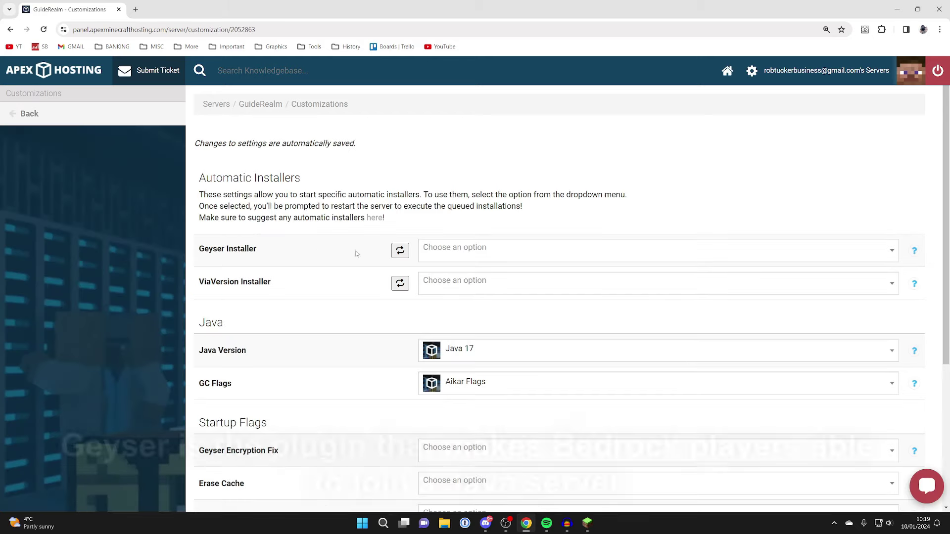
{"action": "left_click", "coordinate": [469, 249]}
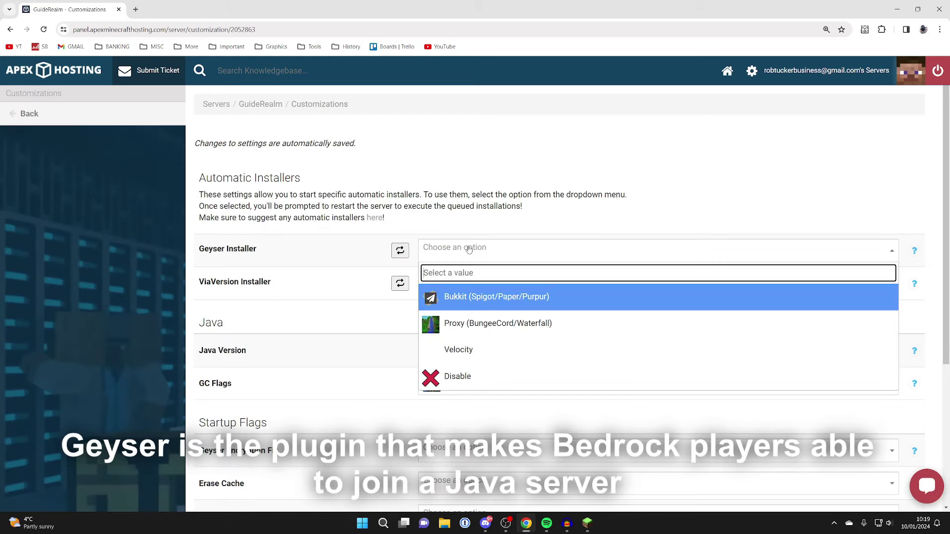
{"action": "left_click", "coordinate": [456, 303]}
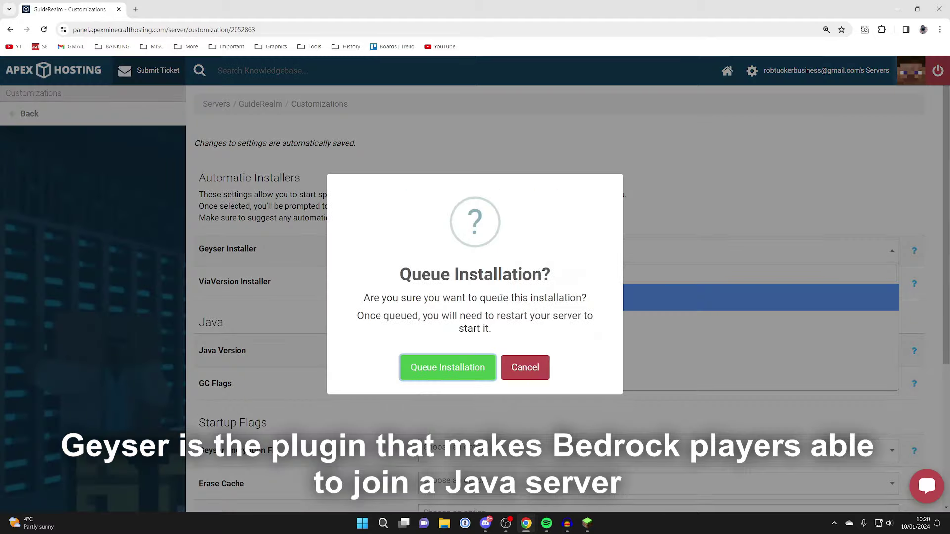
{"action": "left_click", "coordinate": [484, 364]}
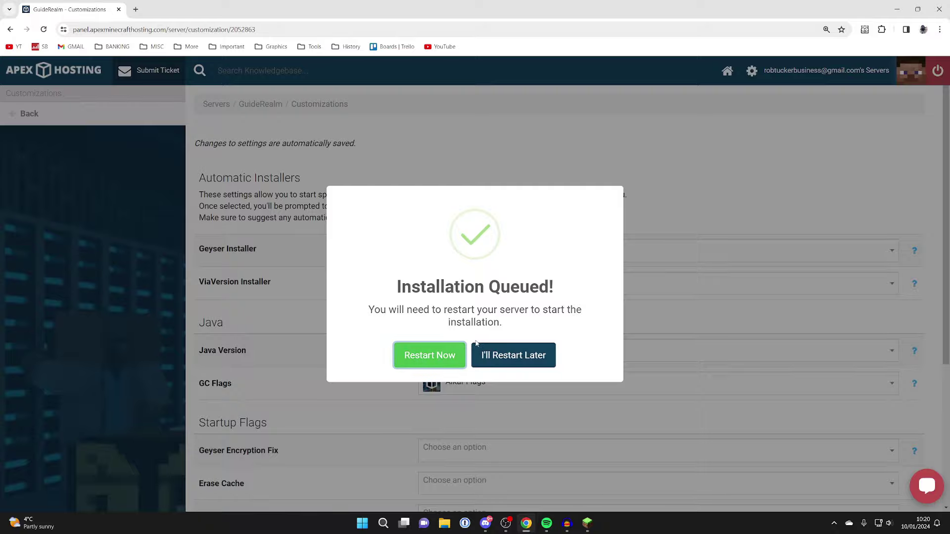
{"action": "left_click", "coordinate": [447, 354]}
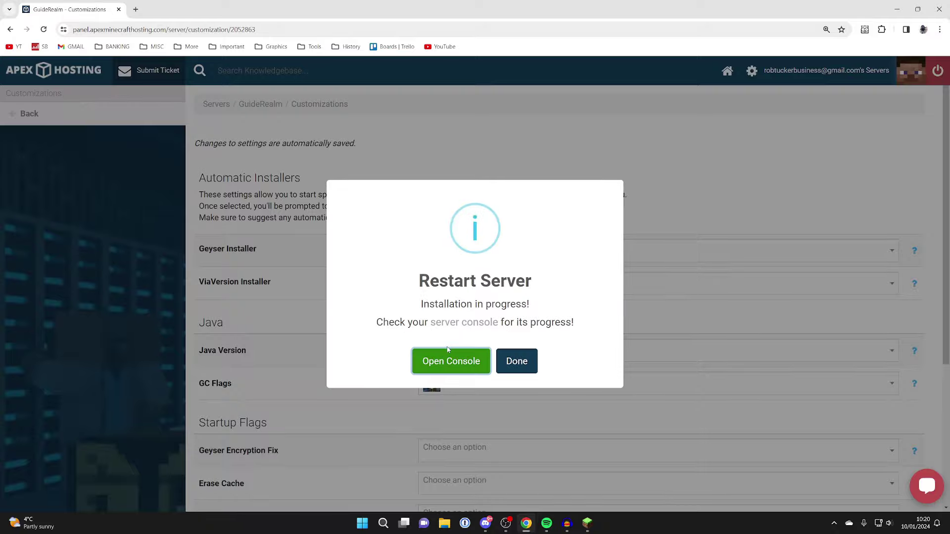
{"action": "left_click", "coordinate": [448, 355]}
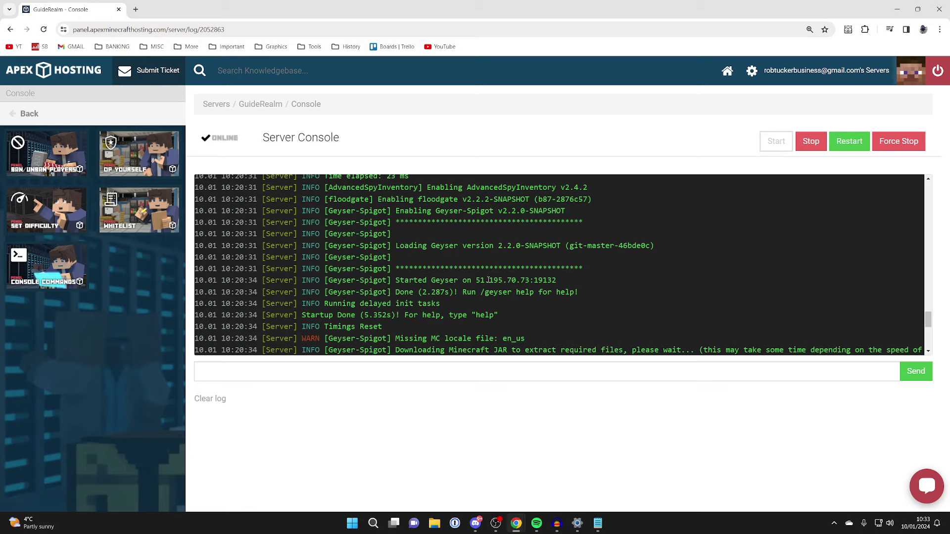
Highlight the Geyser address and port 19132 in the console's Started line
{"action": "mouse_move", "coordinate": [523, 280]}
{"action": "left_mouse_down"}
{"action": "mouse_move", "coordinate": [489, 280]}
{"action": "mouse_move", "coordinate": [523, 280]}
{"action": "left_mouse_up"}
{"action": "double_click", "coordinate": [538, 281]}
{"action": "left_click", "coordinate": [539, 281]}
{"action": "left_click_drag", "start_coordinate": [505, 280], "coordinate": [556, 281]}
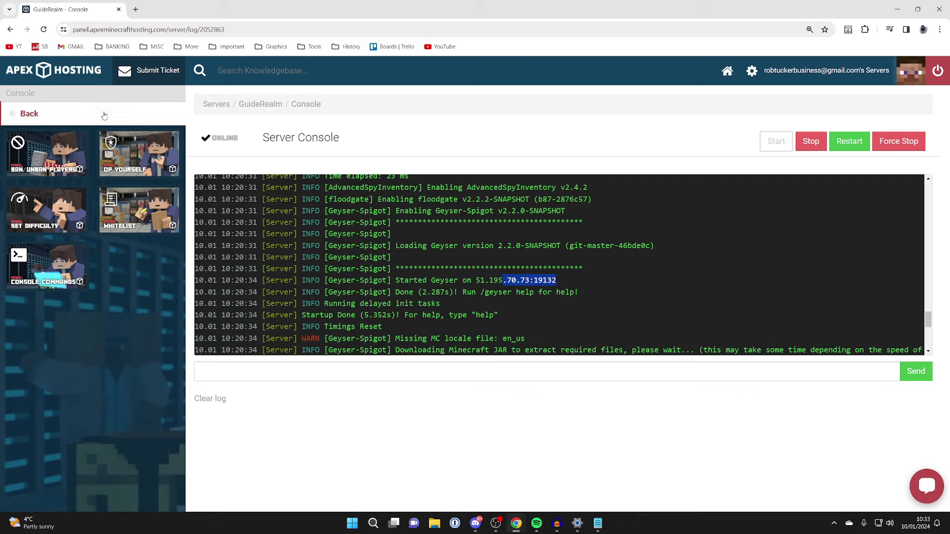
Copy the server port 25565 from the GuideRealm main page
{"action": "left_click", "coordinate": [83, 113]}
{"action": "scroll", "coordinate": [373, 247], "scroll_direction": "down", "scroll_amount": 5}
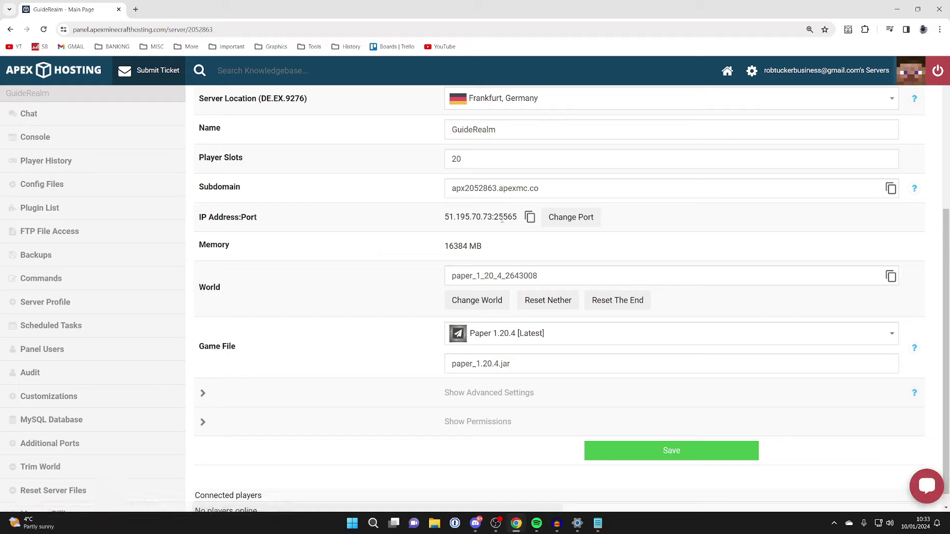
{"action": "scroll", "coordinate": [502, 219], "scroll_direction": "down", "scroll_amount": 1}
{"action": "double_click", "coordinate": [504, 202]}
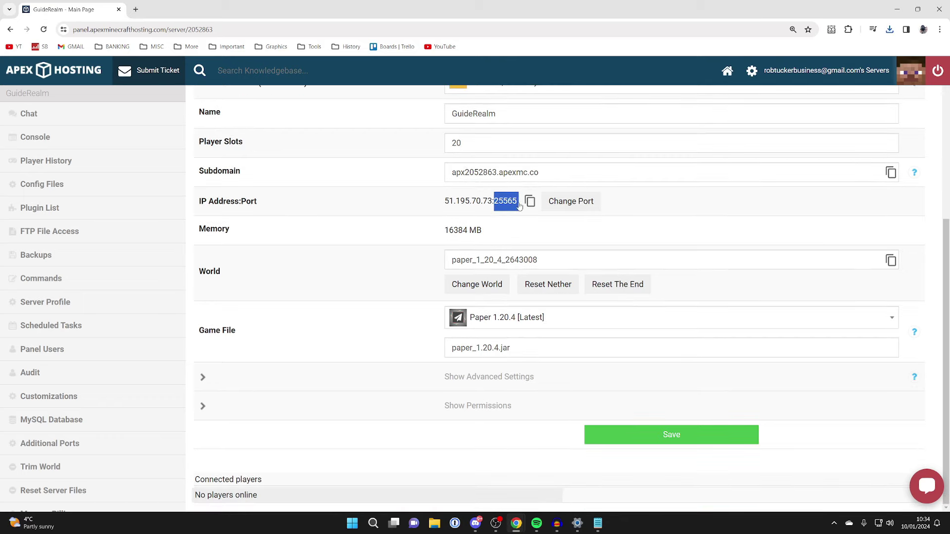
{"action": "right_click", "coordinate": [502, 202]}
{"action": "left_click", "coordinate": [512, 212]}
{"action": "left_click", "coordinate": [64, 233]}
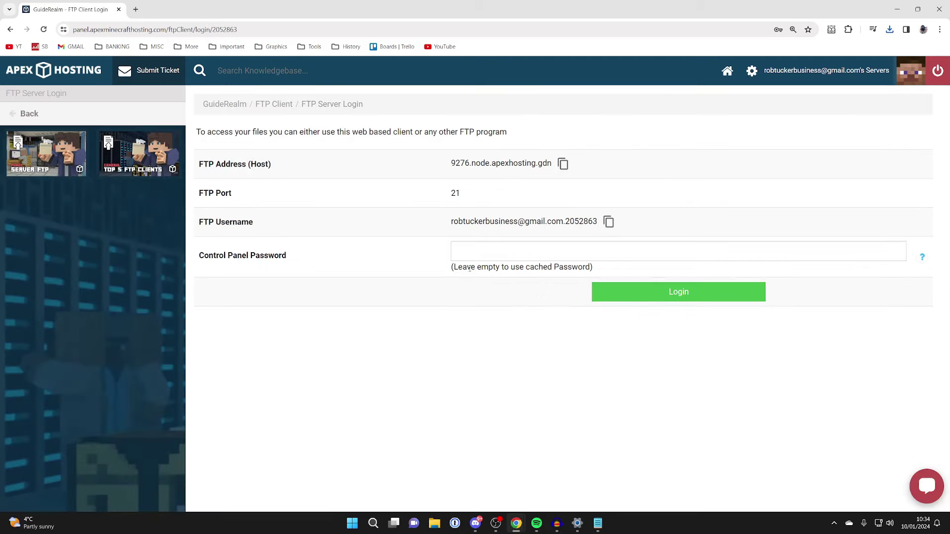
Log into the FTP file browser and open plugins/Geyser-Spigot/config.yml for editing
{"action": "left_click", "coordinate": [664, 290]}
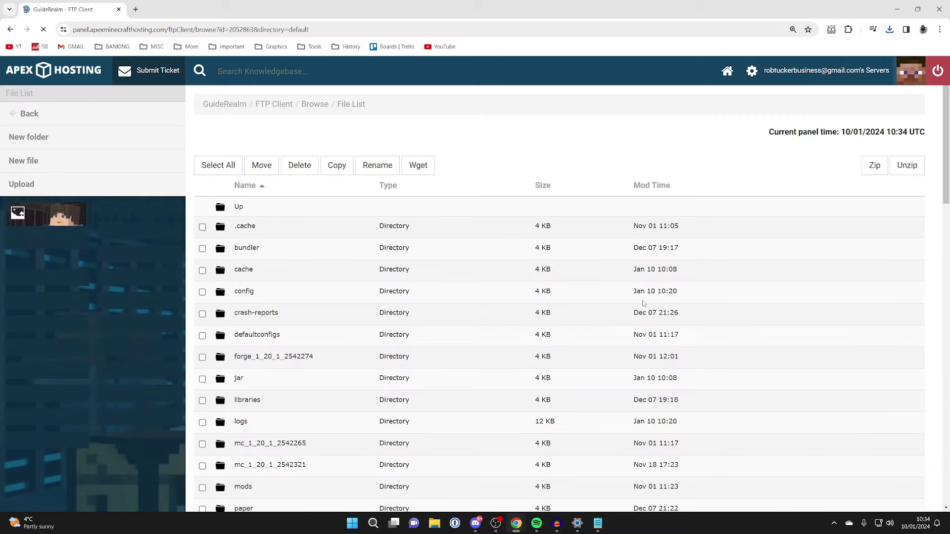
{"action": "scroll", "coordinate": [644, 307], "scroll_direction": "down", "scroll_amount": 8}
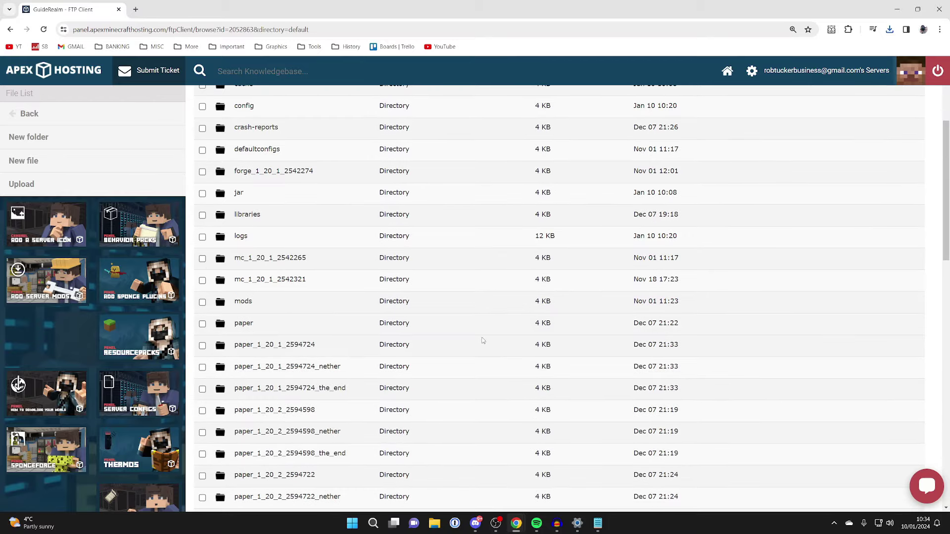
{"action": "scroll", "coordinate": [453, 334], "scroll_direction": "down", "scroll_amount": 3}
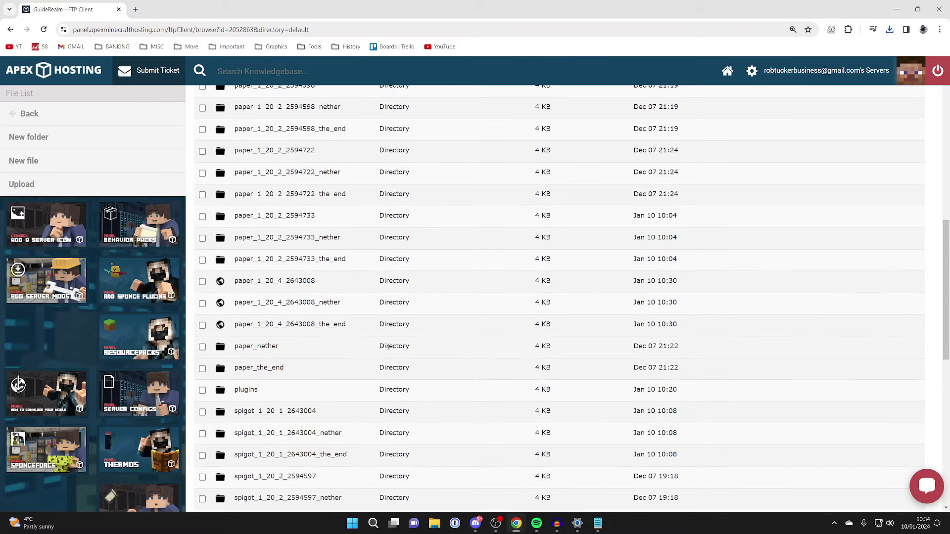
{"action": "left_click", "coordinate": [242, 388]}
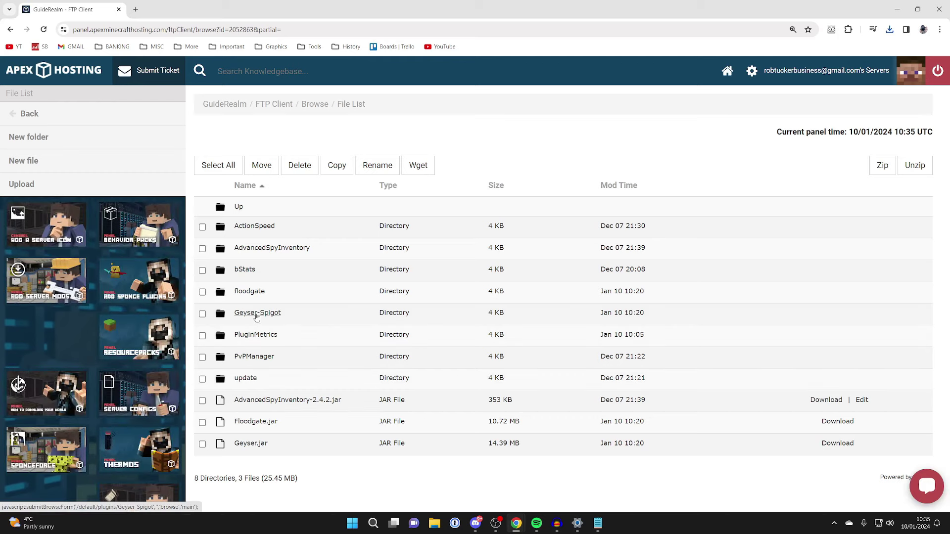
{"action": "left_click", "coordinate": [256, 313]}
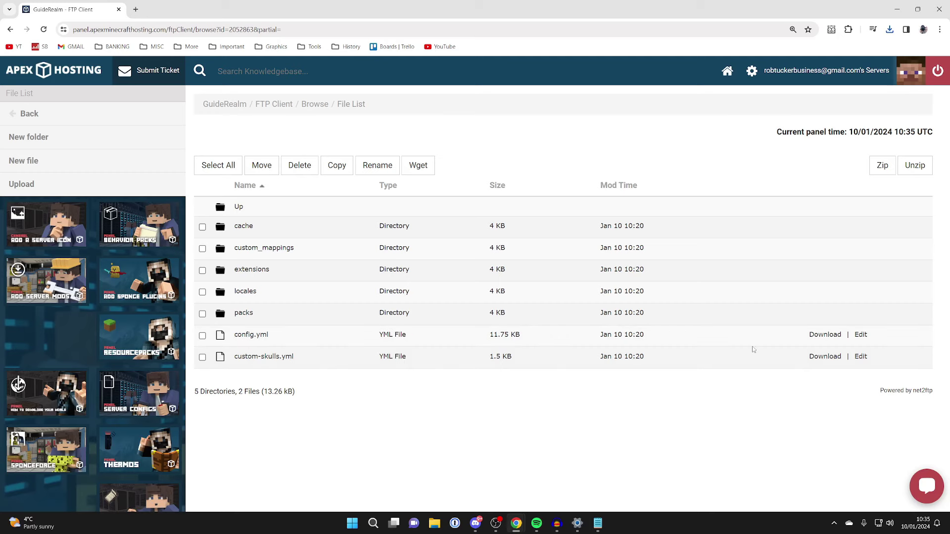
{"action": "left_click", "coordinate": [861, 335]}
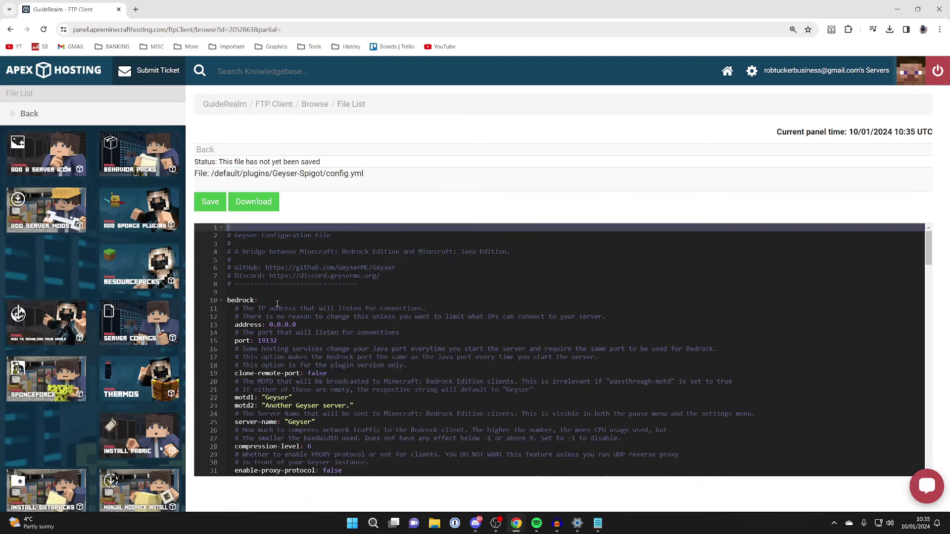
Replace the Bedrock port 19132 with 25565 in config.yml
{"action": "scroll", "coordinate": [248, 300], "scroll_direction": "down", "scroll_amount": 1}
{"action": "scroll", "coordinate": [266, 300], "scroll_direction": "up", "scroll_amount": 1}
{"action": "left_click_drag", "start_coordinate": [258, 341], "coordinate": [278, 341]}
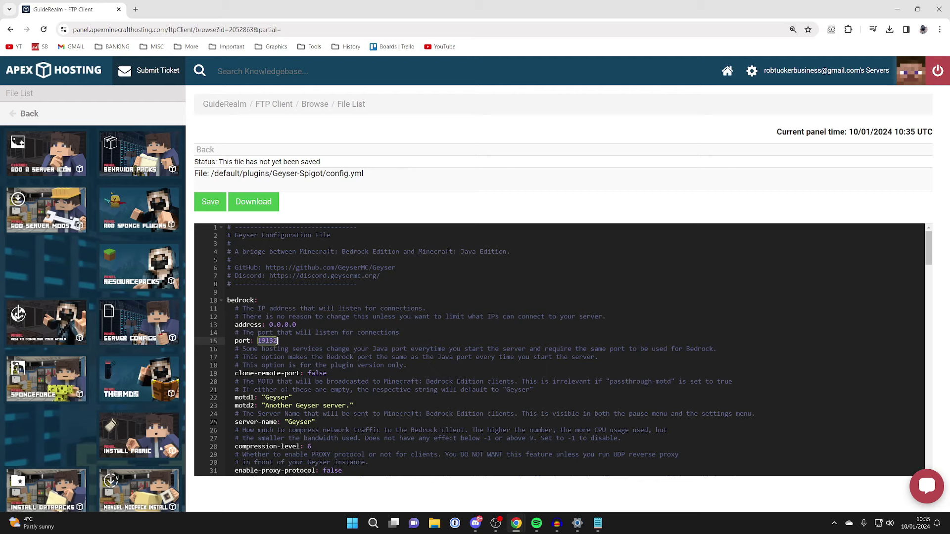
{"action": "type", "text": "25565"}
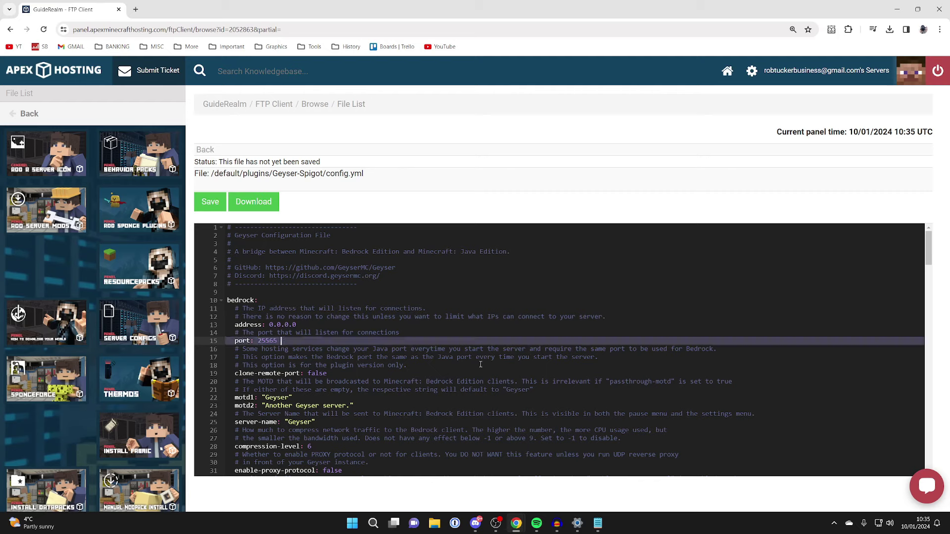
{"action": "key", "text": "BackSpace"}
Save config.yml and return to the GuideRealm server's main panel page
{"action": "scroll", "coordinate": [373, 317], "scroll_direction": "down", "scroll_amount": 3}
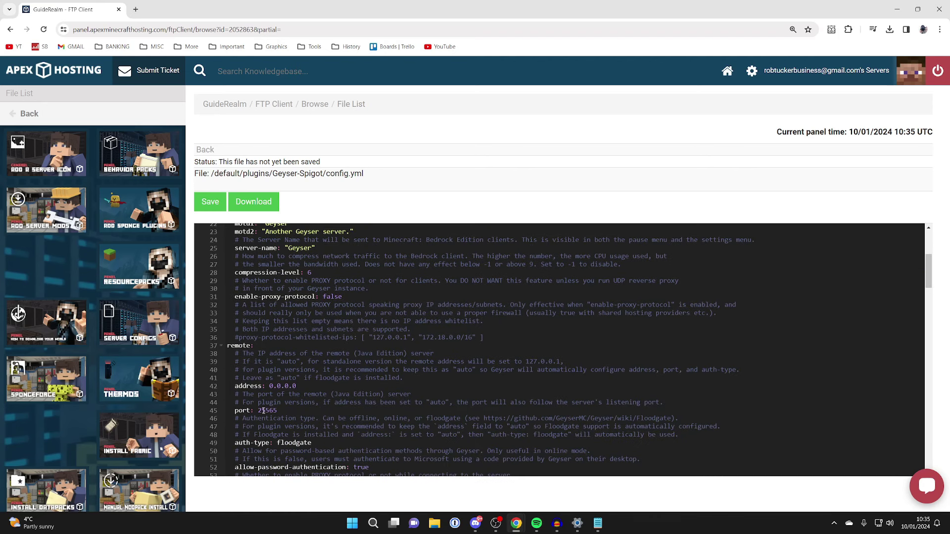
{"action": "scroll", "coordinate": [270, 410], "scroll_direction": "down", "scroll_amount": 1}
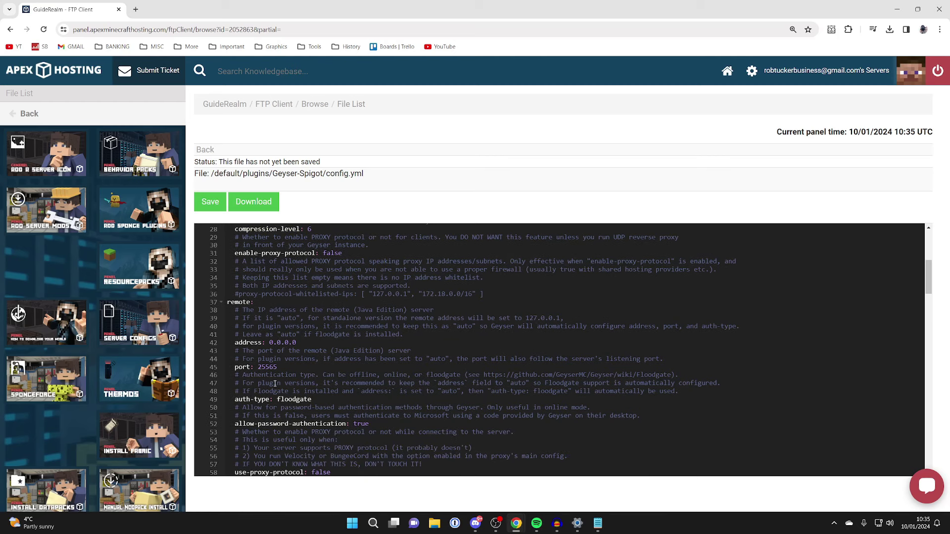
{"action": "scroll", "coordinate": [267, 374], "scroll_direction": "down", "scroll_amount": 3}
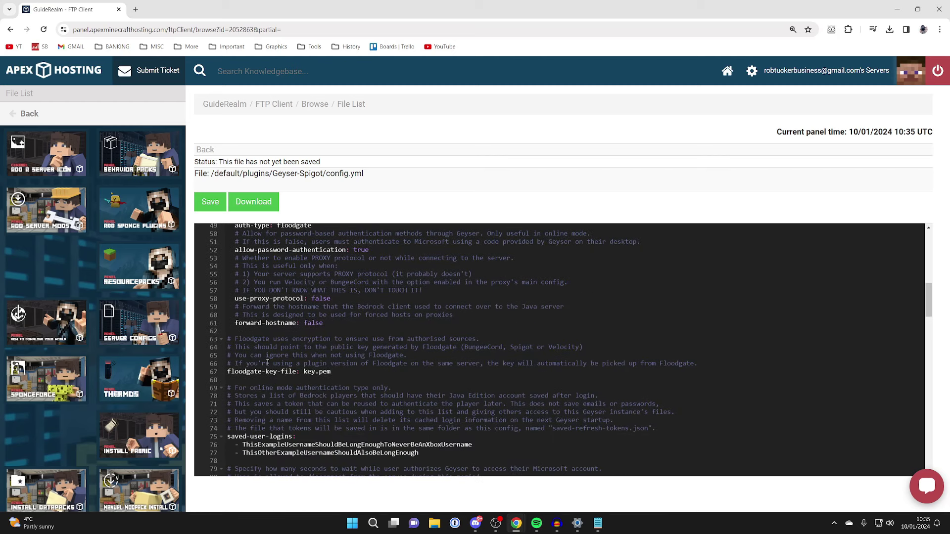
{"action": "scroll", "coordinate": [268, 328], "scroll_direction": "down", "scroll_amount": 8}
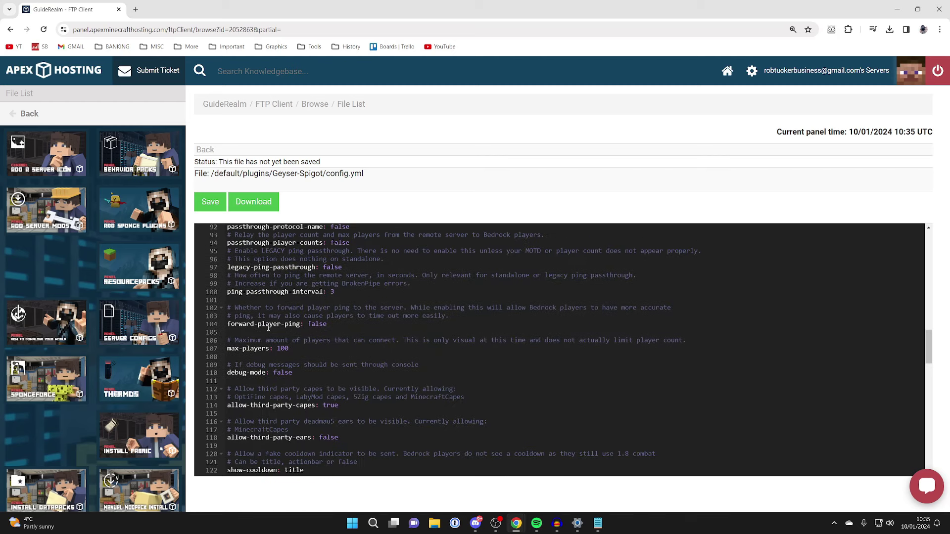
{"action": "scroll", "coordinate": [268, 328], "scroll_direction": "down", "scroll_amount": 12}
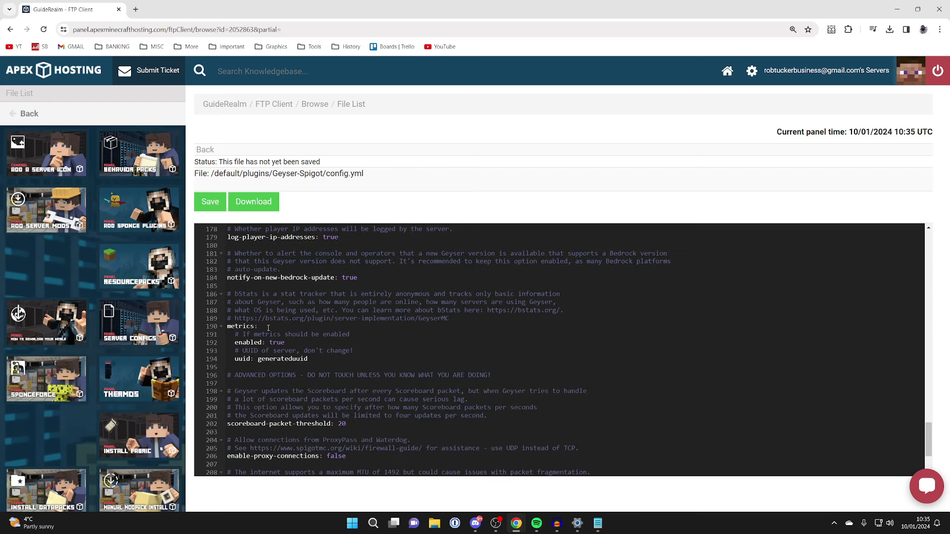
{"action": "left_click", "coordinate": [212, 200]}
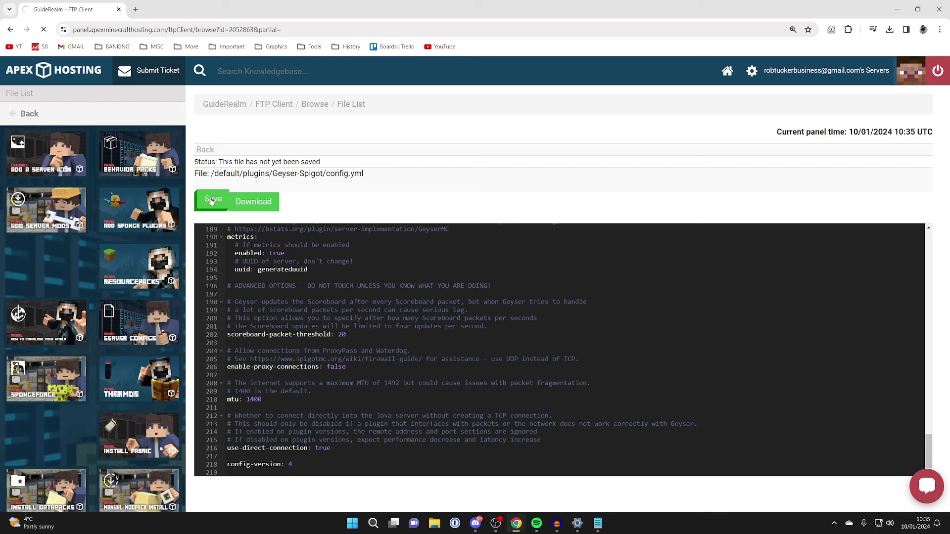
{"action": "left_click", "coordinate": [29, 115]}
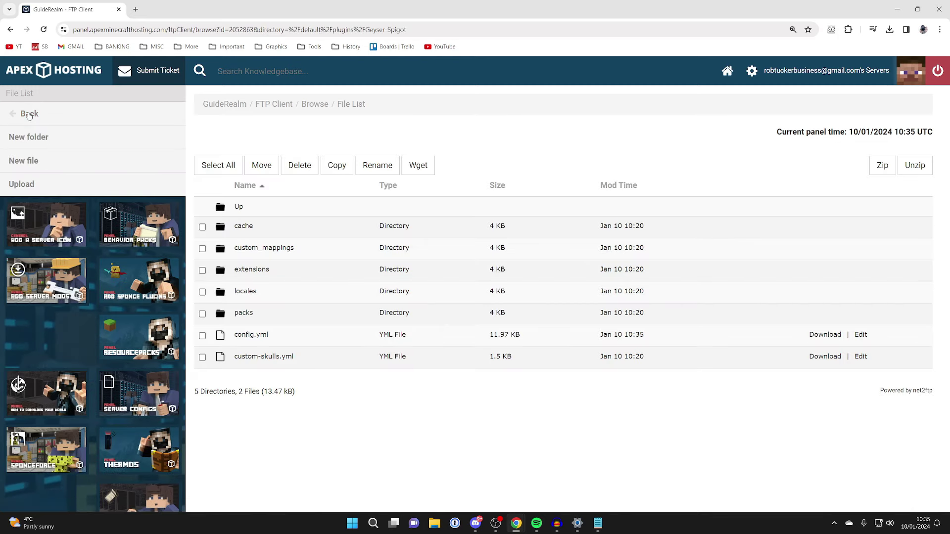
{"action": "left_click", "coordinate": [29, 114]}
{"action": "left_click", "coordinate": [29, 114]}
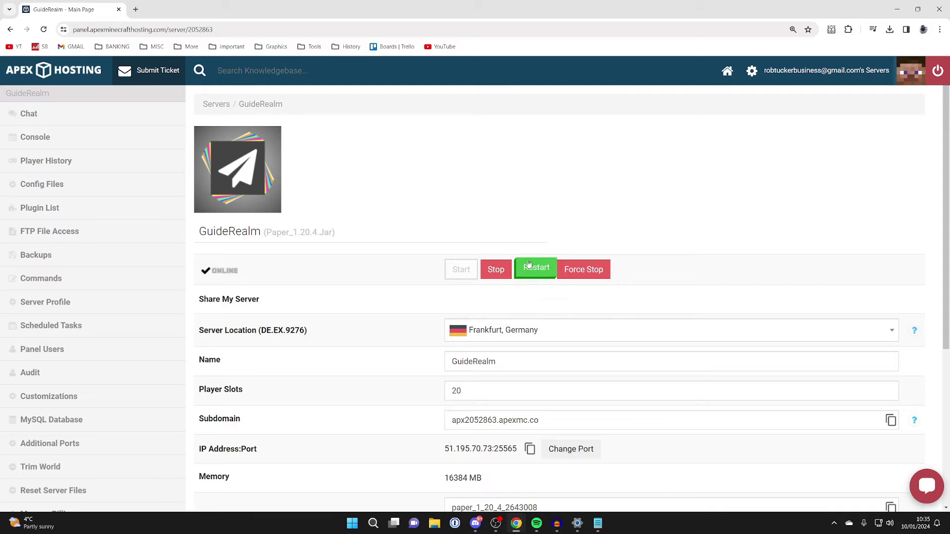
Restart GuideRealm and confirm it is online on port 25565 with no players
{"action": "left_click", "coordinate": [528, 265]}
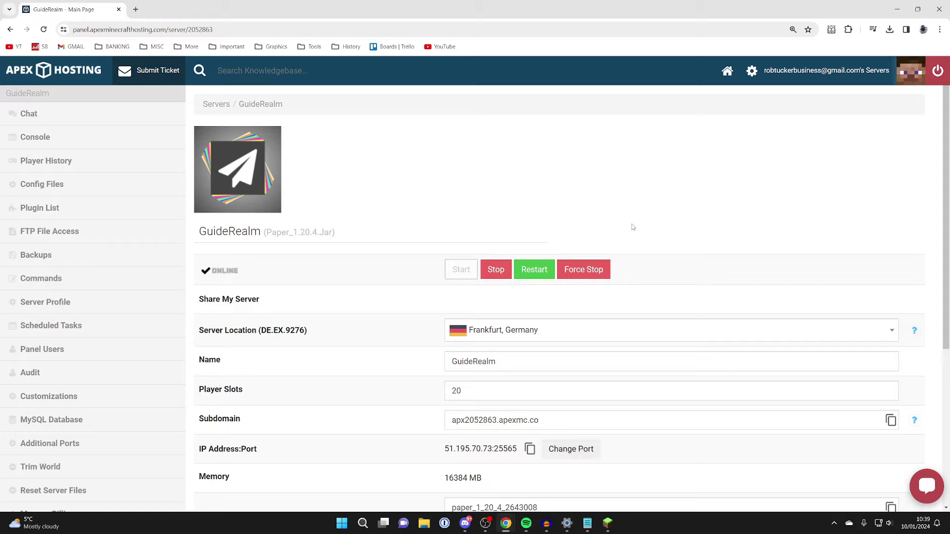
{"action": "scroll", "coordinate": [581, 289], "scroll_direction": "down", "scroll_amount": 2}
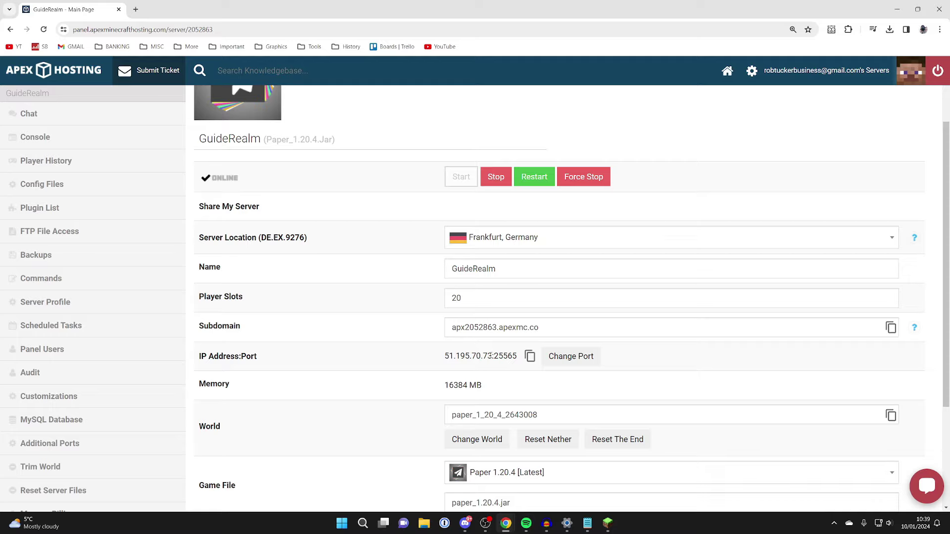
{"action": "mouse_move", "coordinate": [609, 528]}
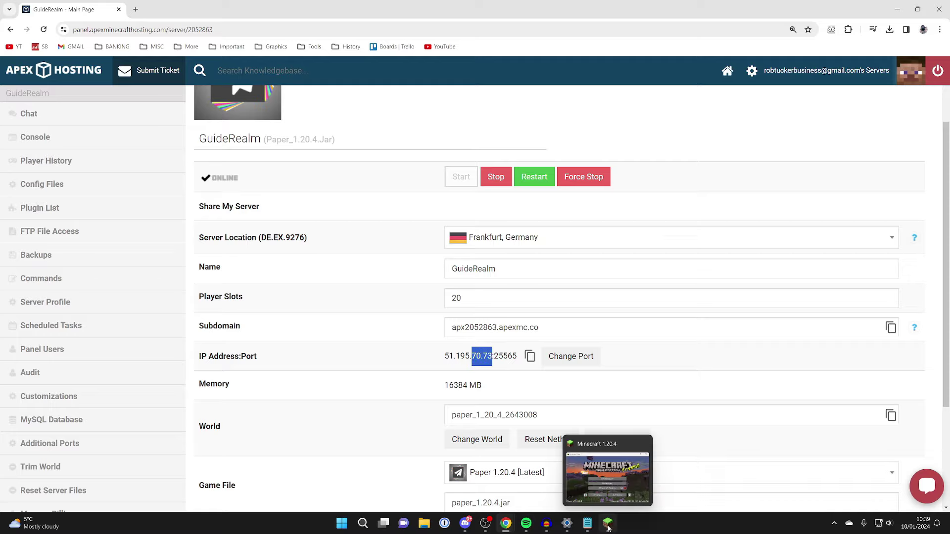
{"action": "scroll", "coordinate": [473, 359], "scroll_direction": "down", "scroll_amount": 2}
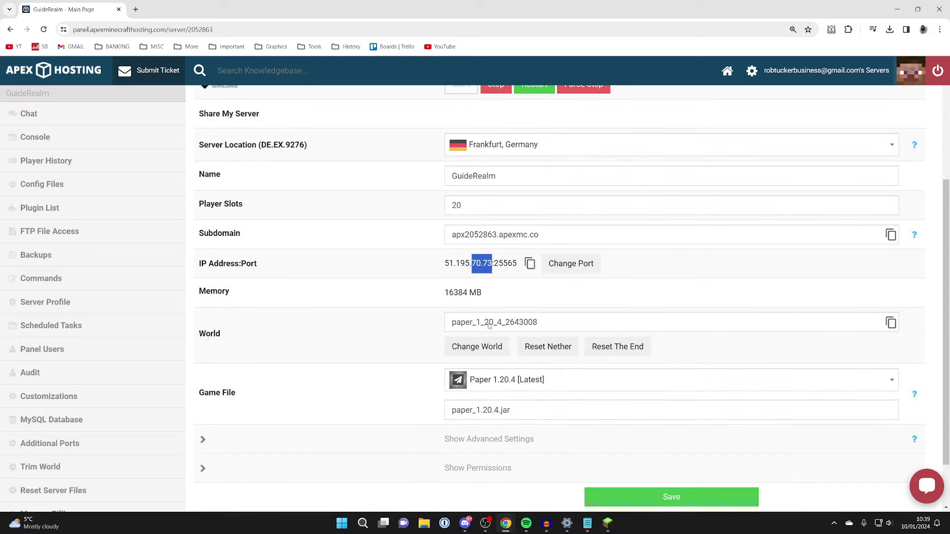
{"action": "scroll", "coordinate": [544, 311], "scroll_direction": "down", "scroll_amount": 2}
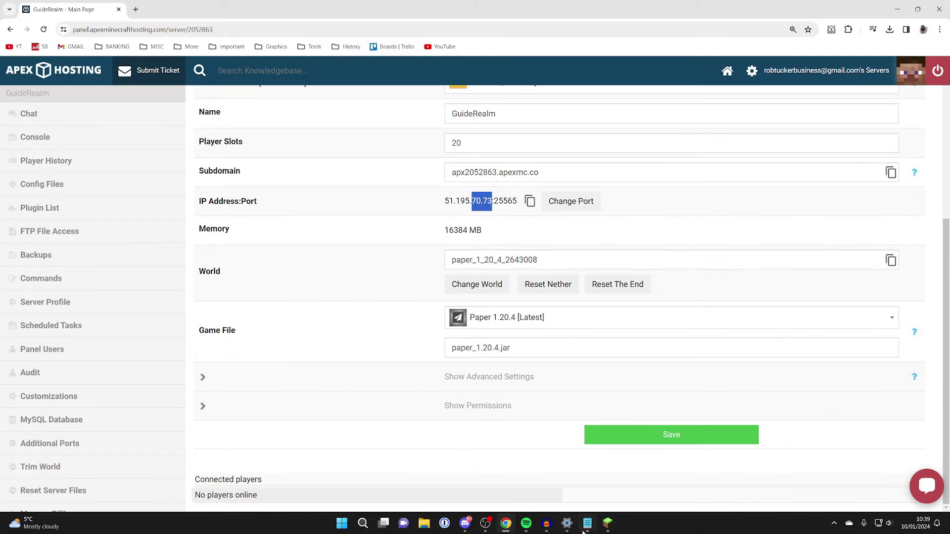
Add a new Java multiplayer server entry using the pasted Apex server address
{"action": "left_click", "coordinate": [607, 527]}
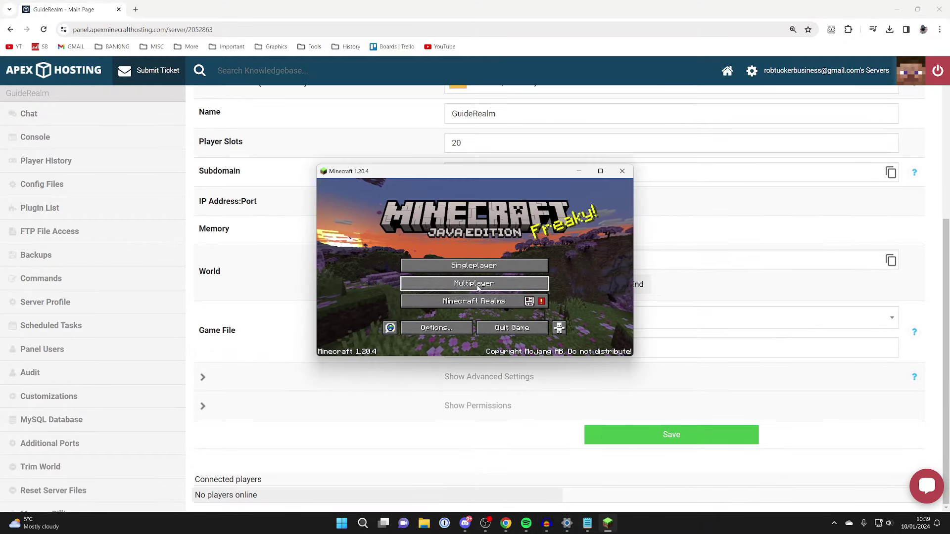
{"action": "left_click", "coordinate": [495, 283]}
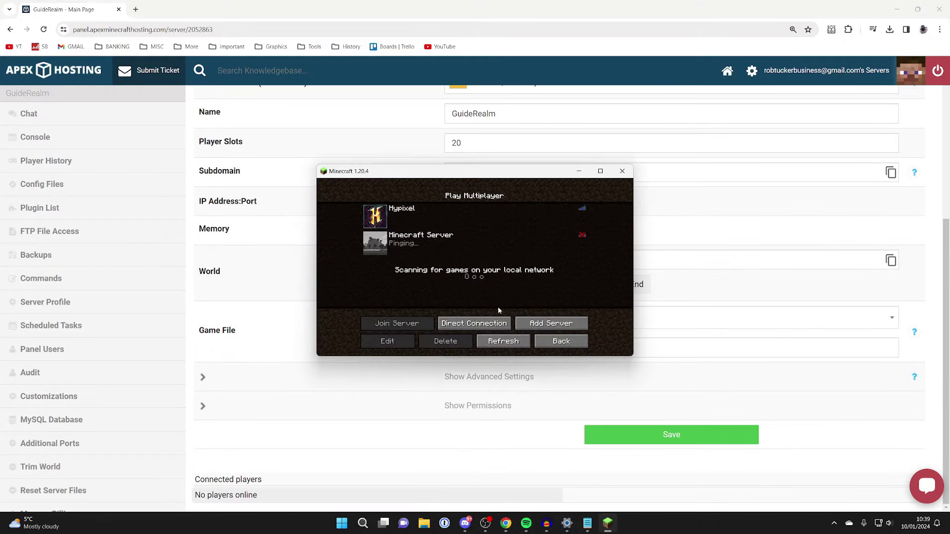
{"action": "left_click", "coordinate": [551, 323]}
{"action": "left_click", "coordinate": [449, 266]}
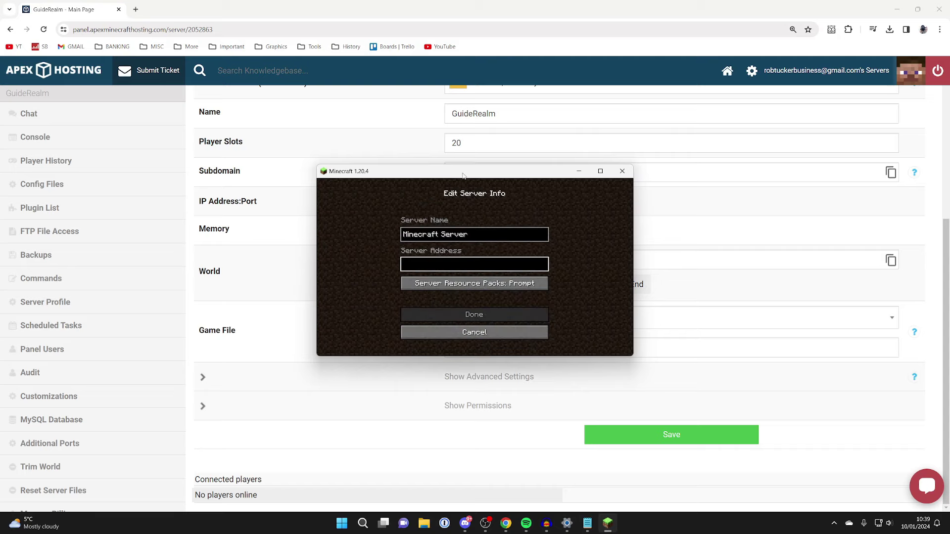
{"action": "left_click_drag", "start_coordinate": [463, 175], "coordinate": [724, 178]}
{"action": "key", "text": "ctrl+v"}
{"action": "key", "text": "Return"}
Join the new server, break a grass block, then disconnect
{"action": "double_click", "coordinate": [722, 184]}
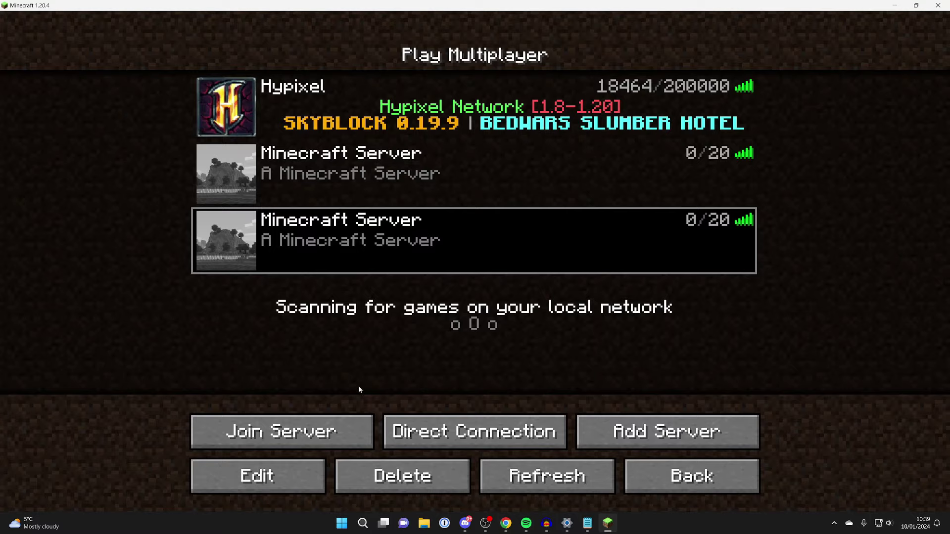
{"action": "left_click", "coordinate": [326, 428]}
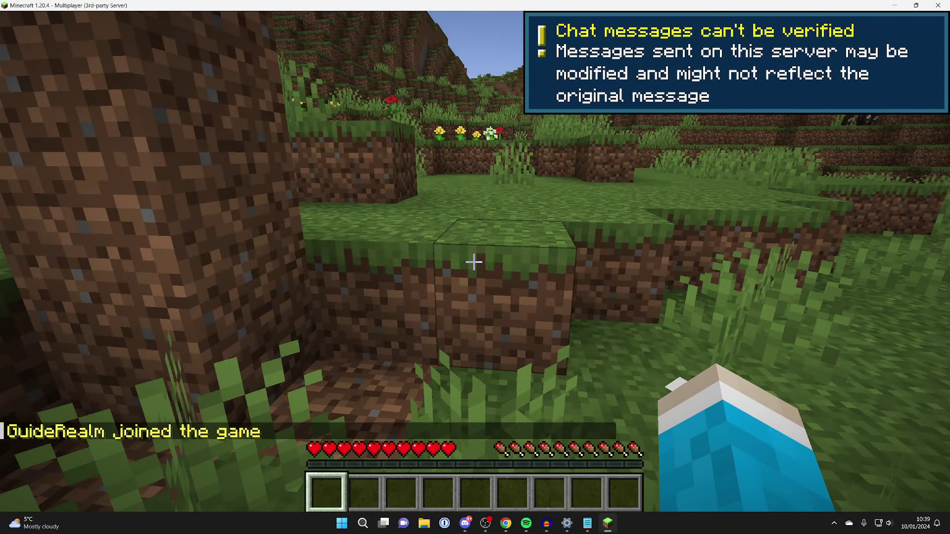
{"action": "left_click_drag", "start_coordinate": [474, 262], "coordinate": [473, 262]}
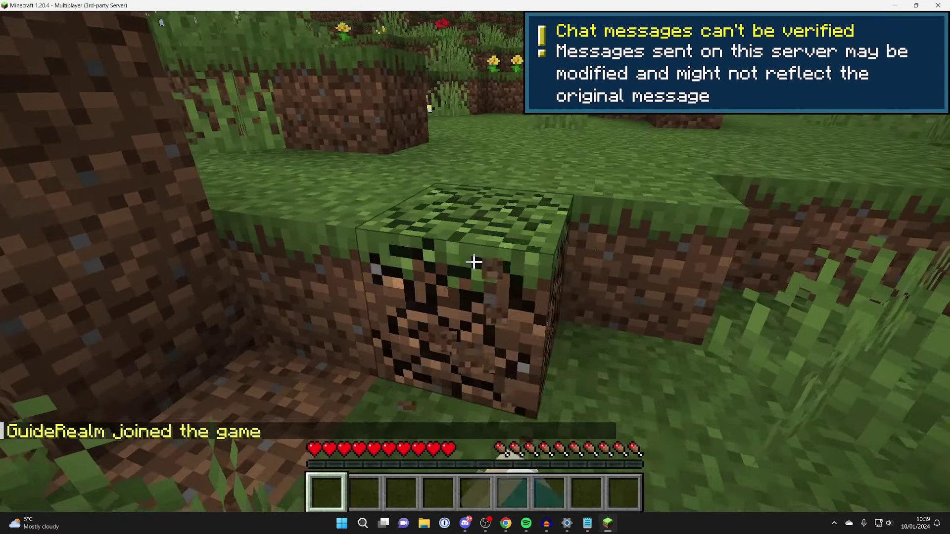
{"action": "key", "text": "Escape"}
{"action": "left_click", "coordinate": [478, 357]}
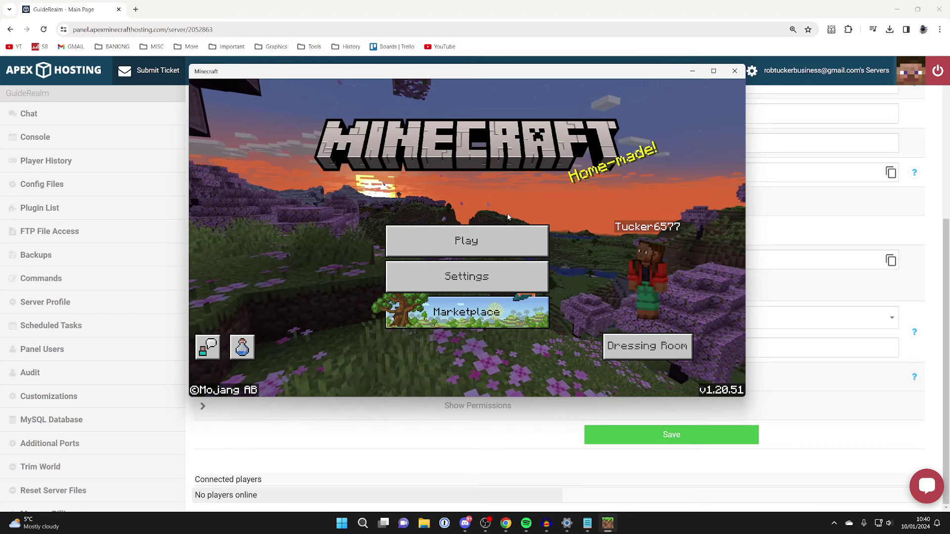
Start adding an external server from the Servers tab and name it Example
{"action": "left_click", "coordinate": [474, 236]}
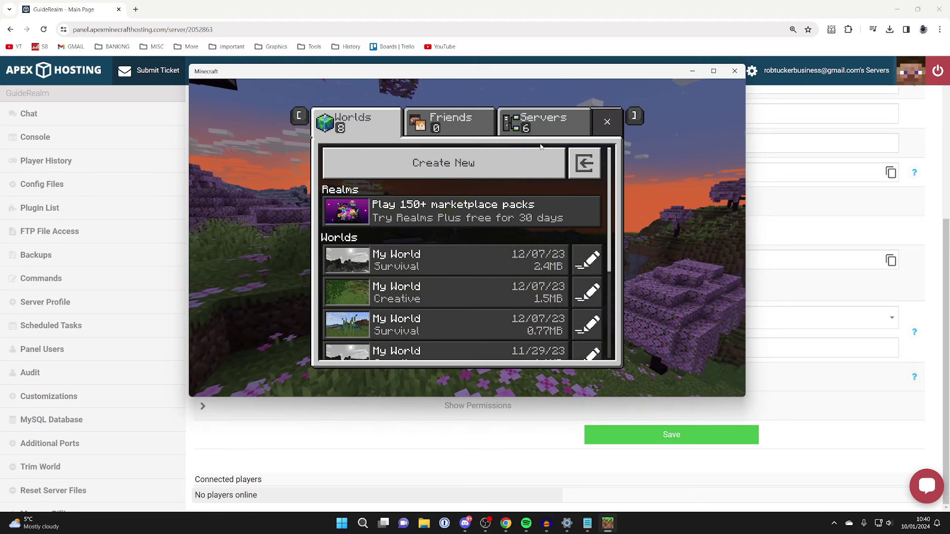
{"action": "left_click", "coordinate": [548, 119]}
{"action": "scroll", "coordinate": [378, 197], "scroll_direction": "down", "scroll_amount": 3}
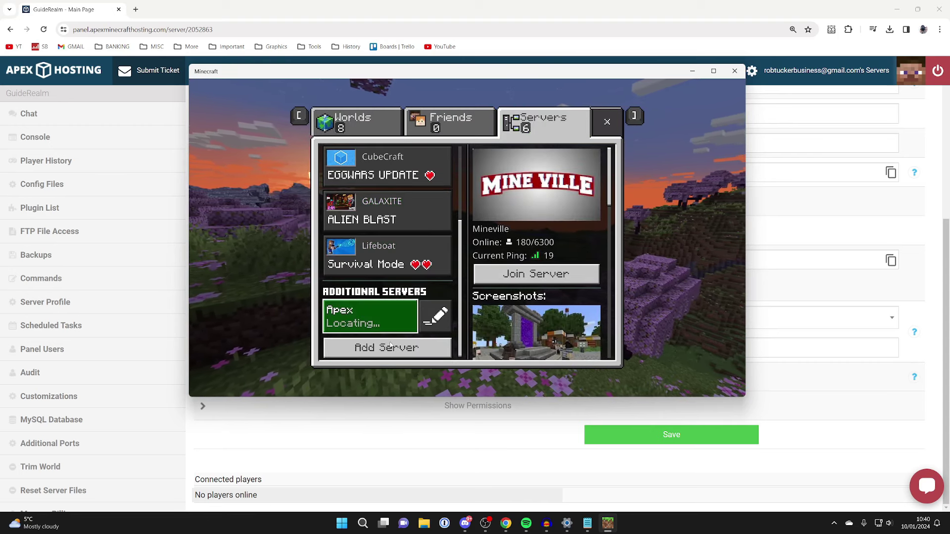
{"action": "left_click", "coordinate": [409, 320]}
{"action": "left_click", "coordinate": [433, 288]}
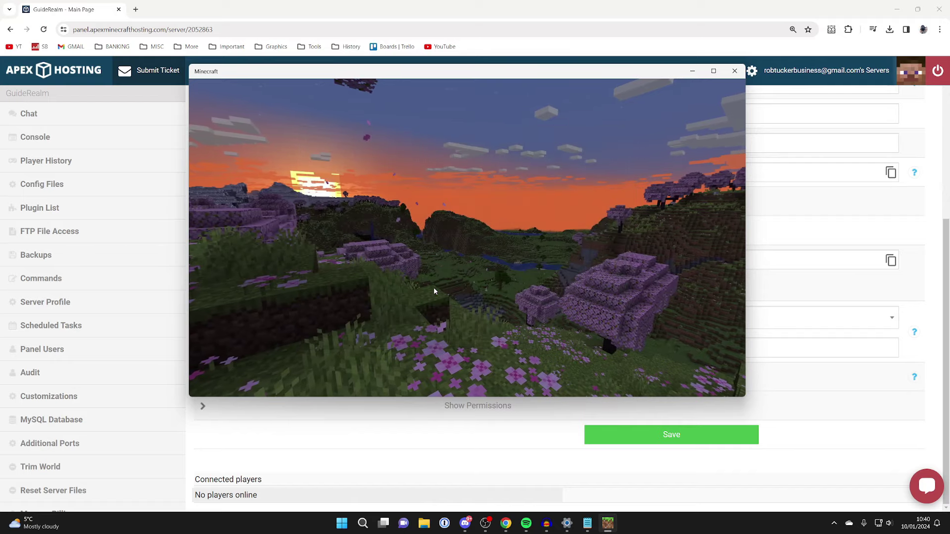
{"action": "left_click", "coordinate": [393, 190]}
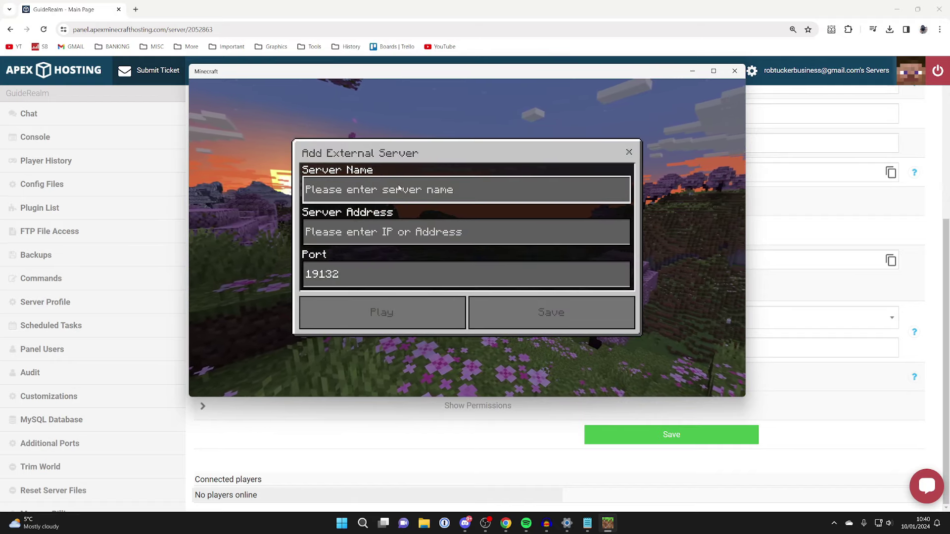
{"action": "type", "text": "Example"}
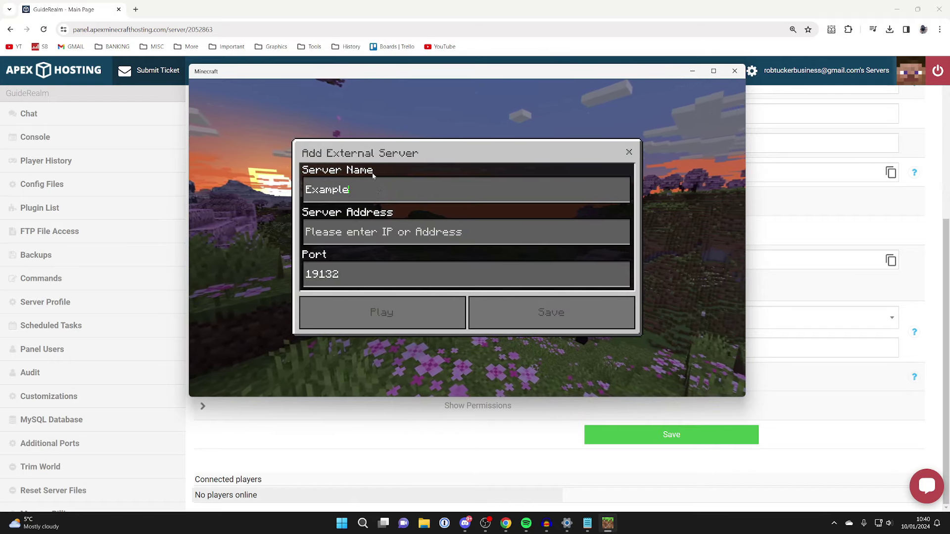
Enter address 51.195.70.73 and port 25565, then save the server
{"action": "left_click", "coordinate": [365, 232]}
{"action": "left_click_drag", "start_coordinate": [371, 77], "coordinate": [713, 94]}
{"action": "type", "text": "51.195.70.73"}
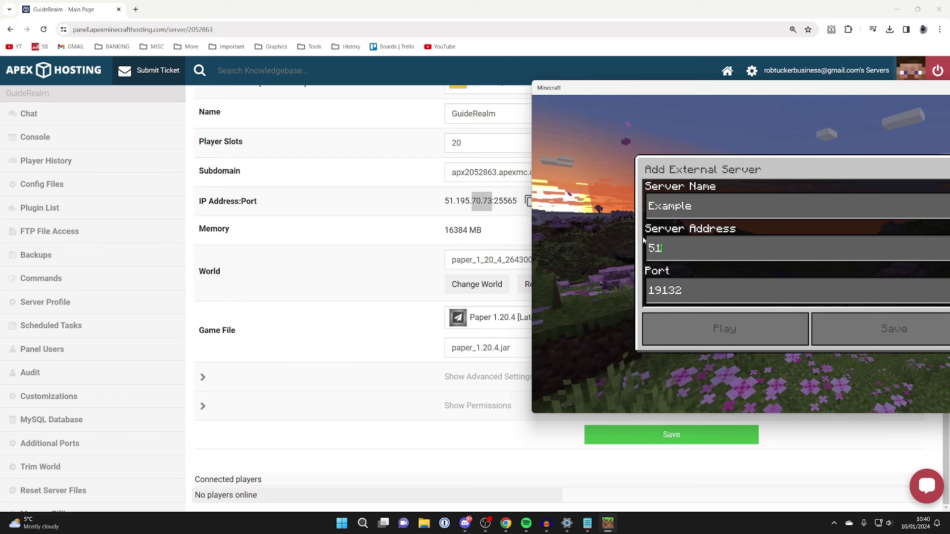
{"action": "left_click", "coordinate": [714, 289]}
{"action": "key", "text": "BackSpace"}
{"action": "key", "text": "BackSpace"}
{"action": "key", "text": "BackSpace"}
{"action": "key", "text": "BackSpace"}
{"action": "key", "text": "BackSpace"}
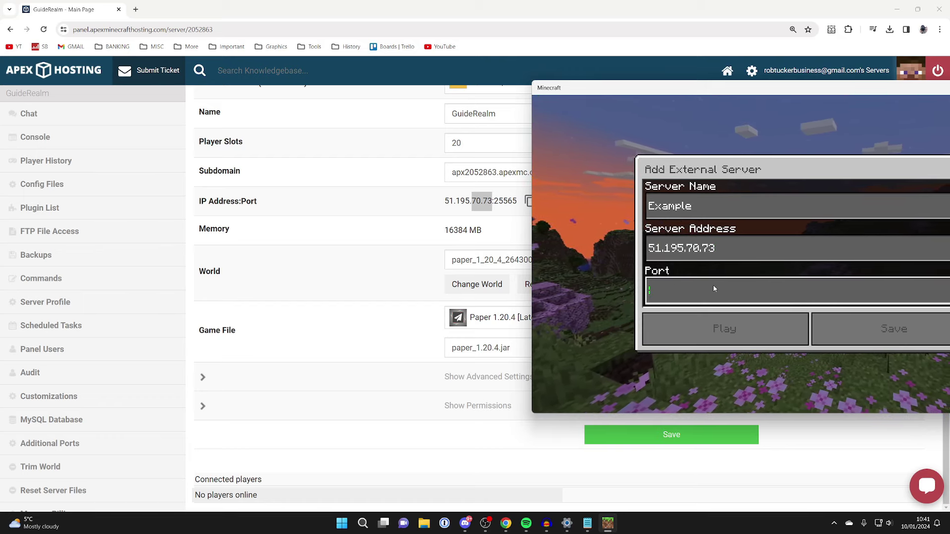
{"action": "type", "text": "25"}
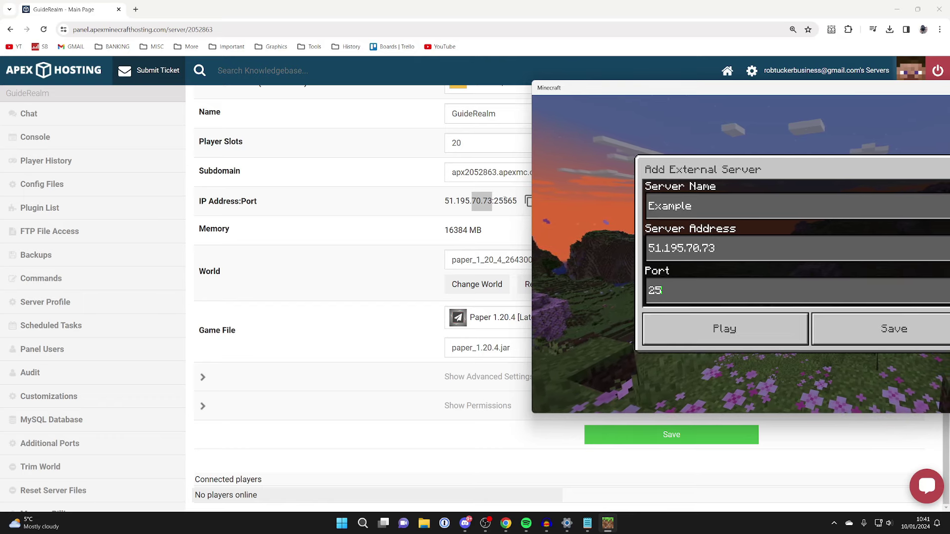
{"action": "type", "text": "565"}
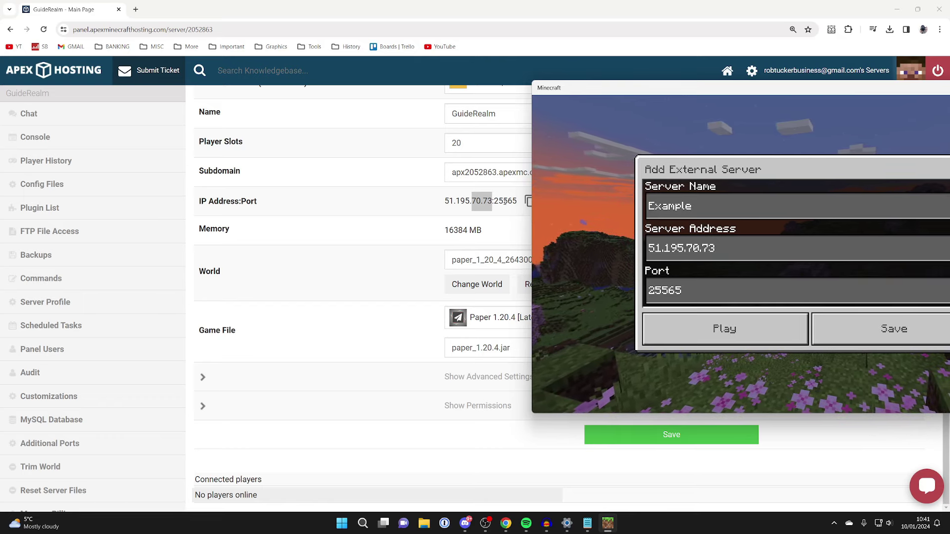
{"action": "left_click_drag", "start_coordinate": [637, 81], "coordinate": [254, 77]}
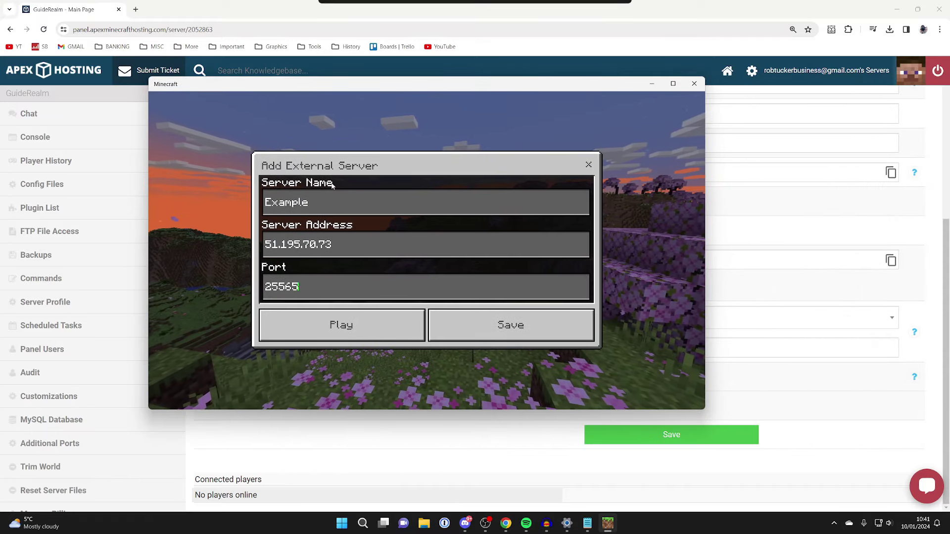
{"action": "left_click", "coordinate": [454, 329]}
{"action": "scroll", "coordinate": [370, 290], "scroll_direction": "down", "scroll_amount": 1}
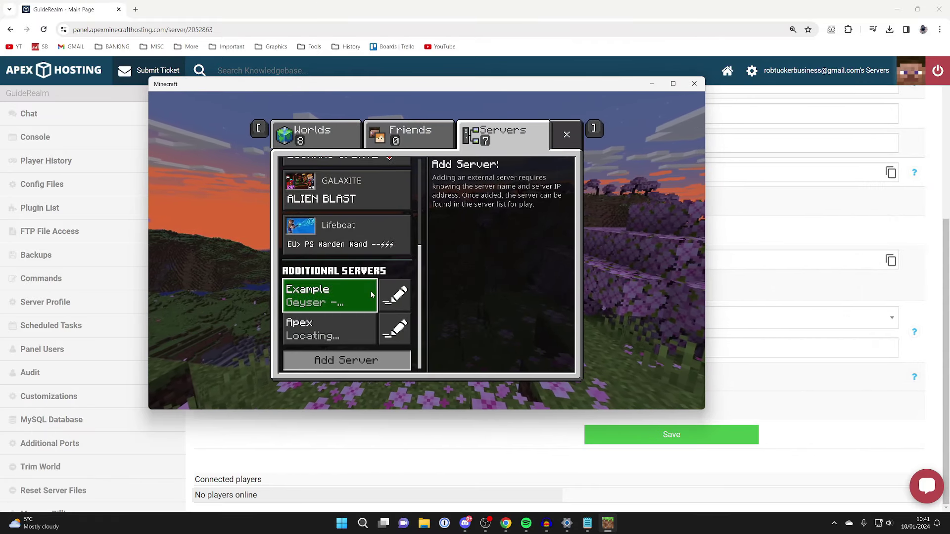
Join the Example server from Bedrock and walk forward past the tree onto the grassland
{"action": "left_click", "coordinate": [305, 307]}
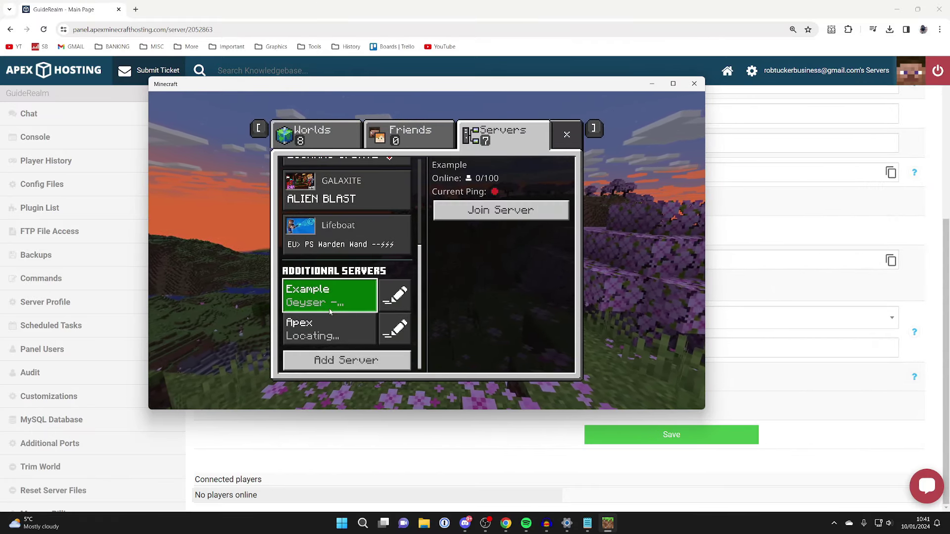
{"action": "left_click", "coordinate": [482, 209]}
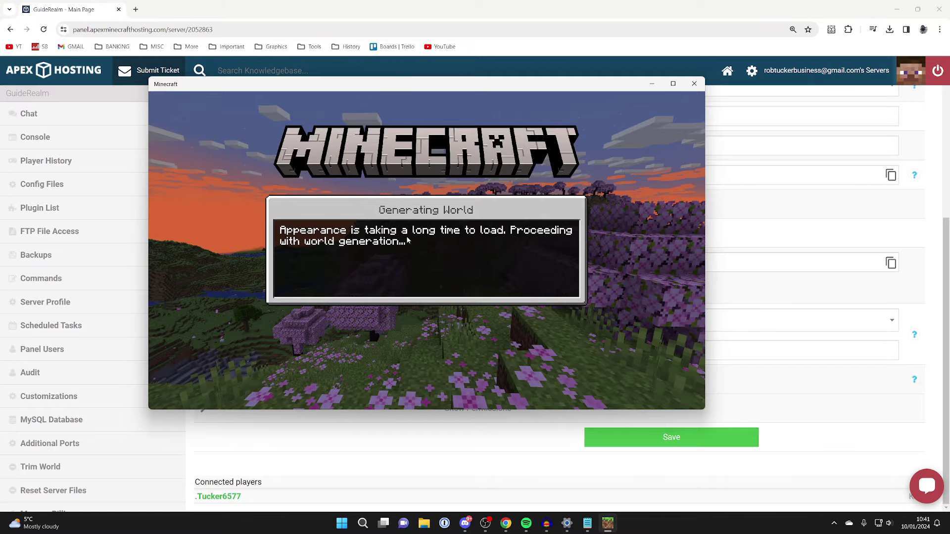
{"action": "key", "text": "w"}
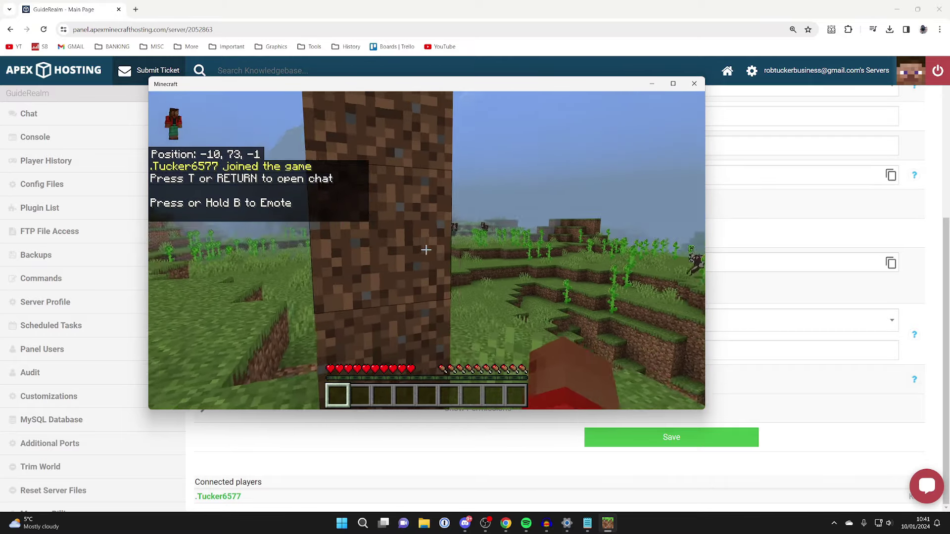
{"action": "key", "text": "w"}
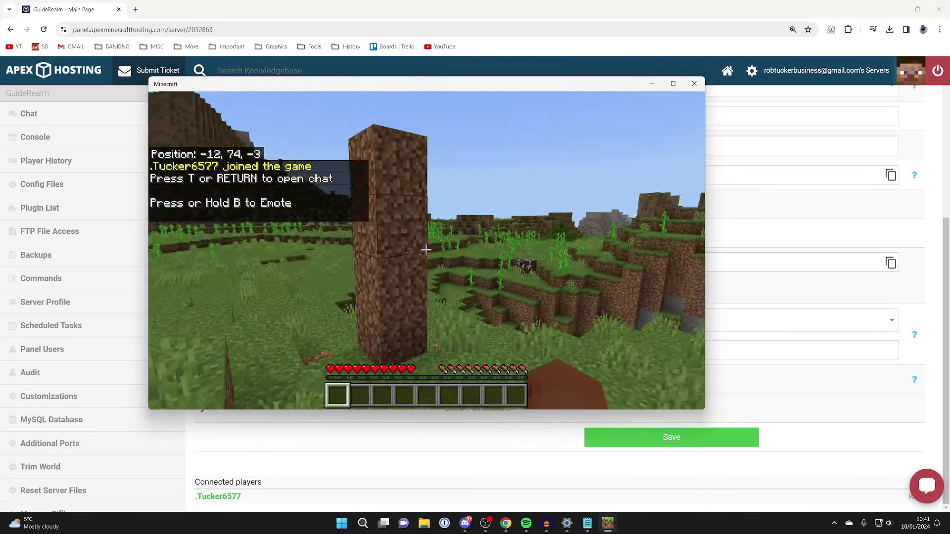
{"action": "key", "text": "w"}
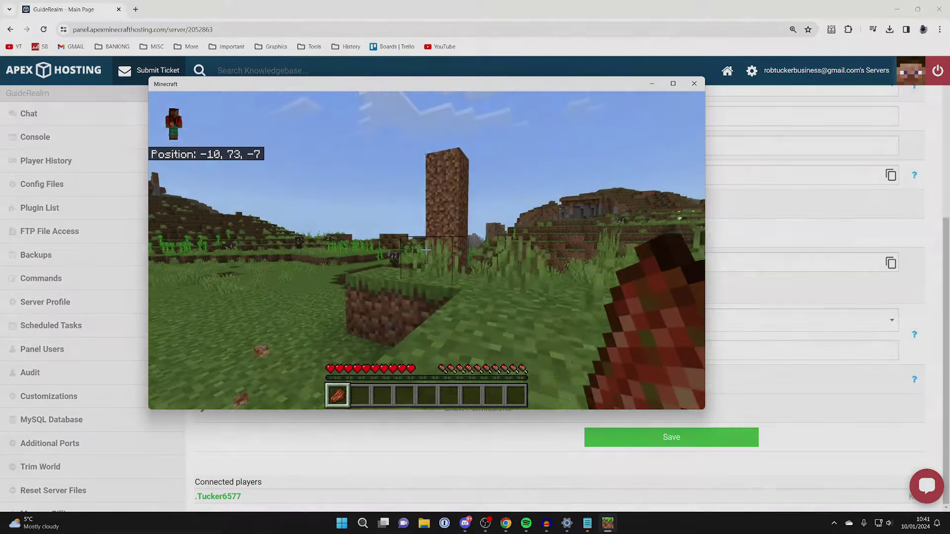